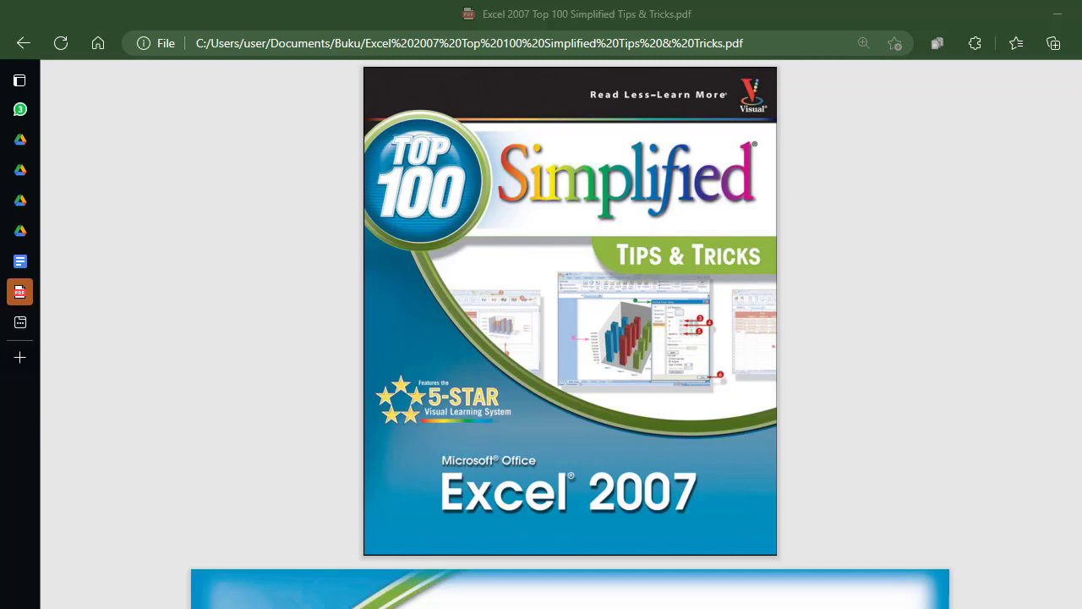
# Browse the Excel 2007 tips PDF to the Insert Symbols or Special Characters section and read its introduction.
pyautogui.scroll(-10, 571, 338)
pyautogui.scroll(-5, 571, 338)
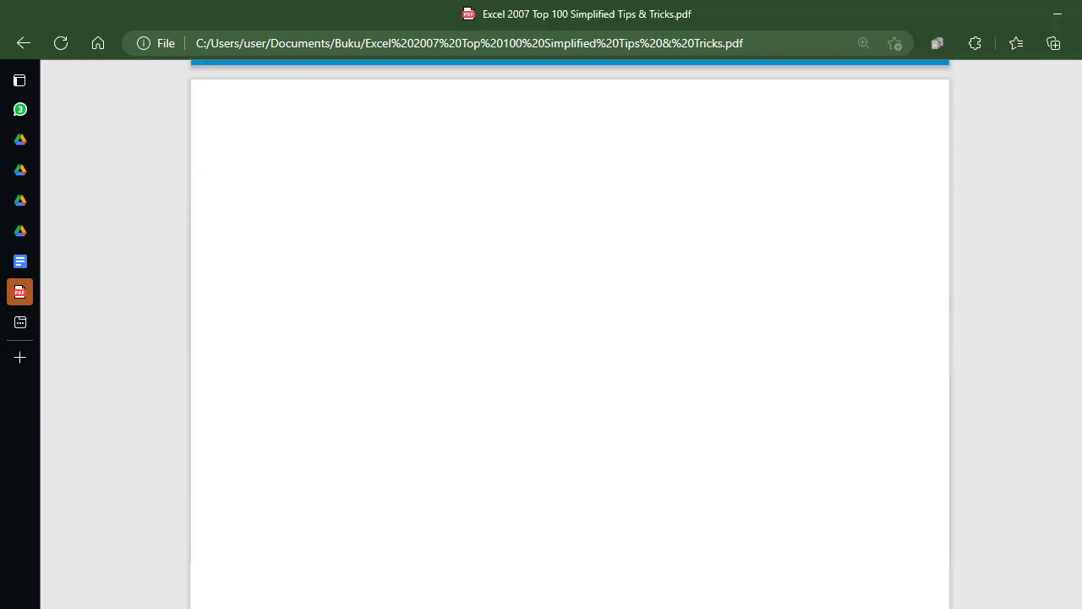
pyautogui.scroll(14, 570, 338)
pyautogui.scroll(-10, 571, 338)
pyautogui.scroll(-15, 571, 338)
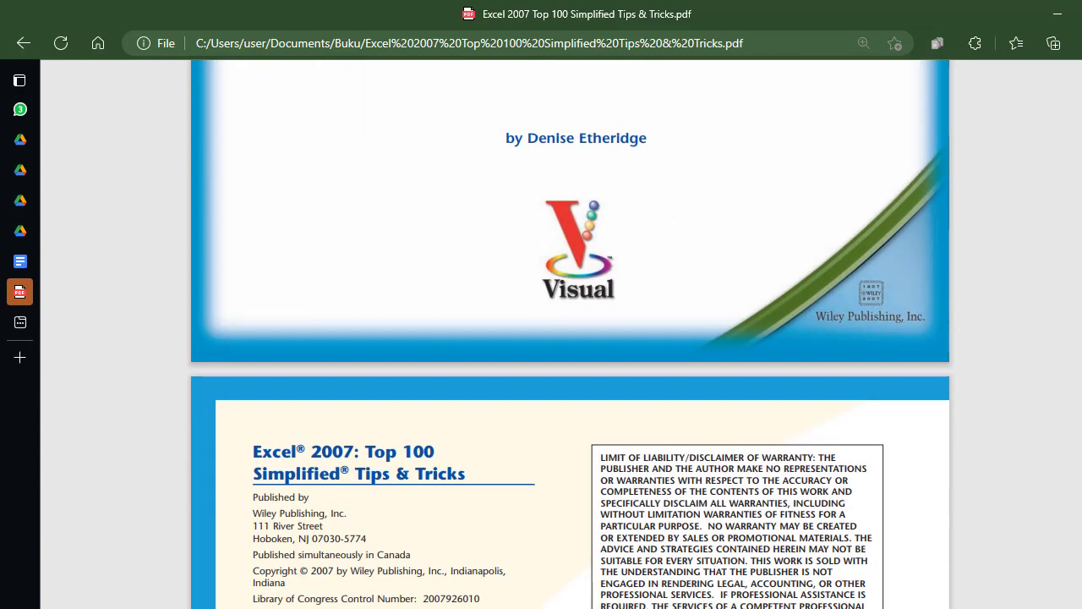
pyautogui.scroll(-15, 571, 338)
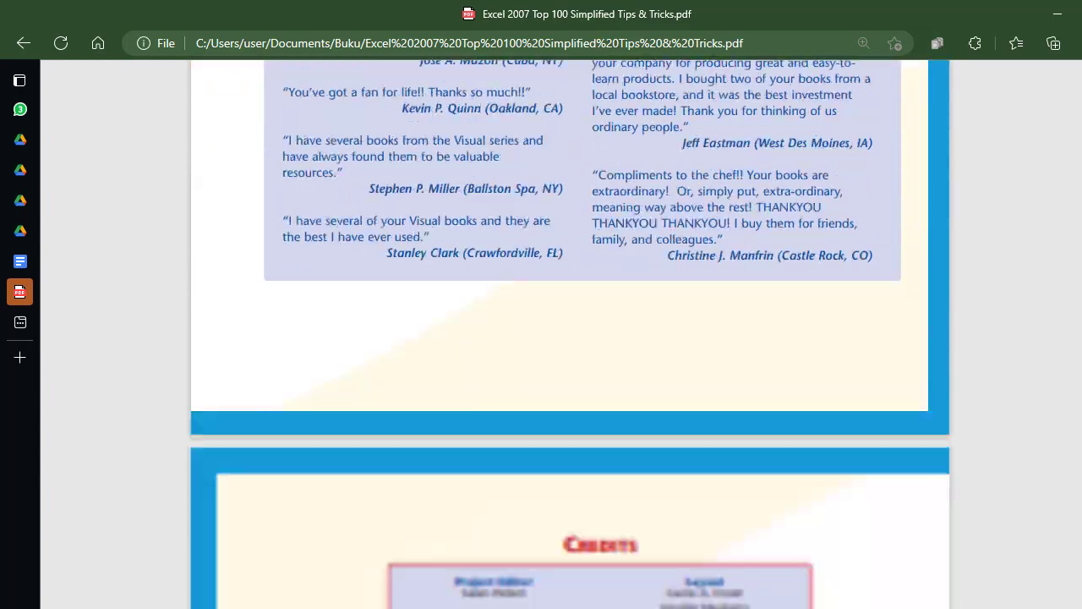
pyautogui.scroll(-10, 617, 352)
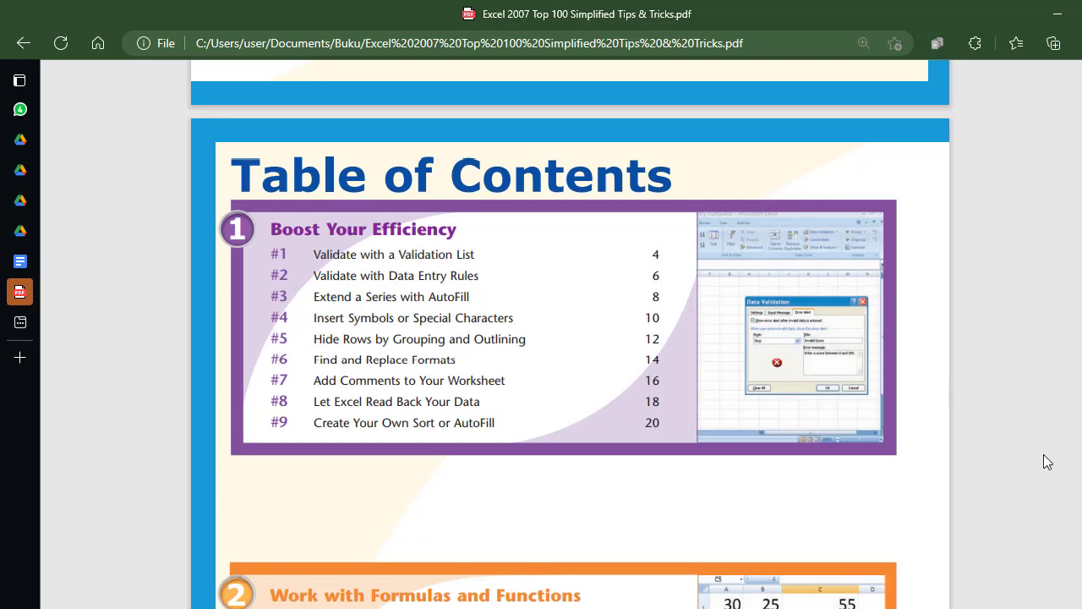
pyautogui.scroll(-20, 570, 334)
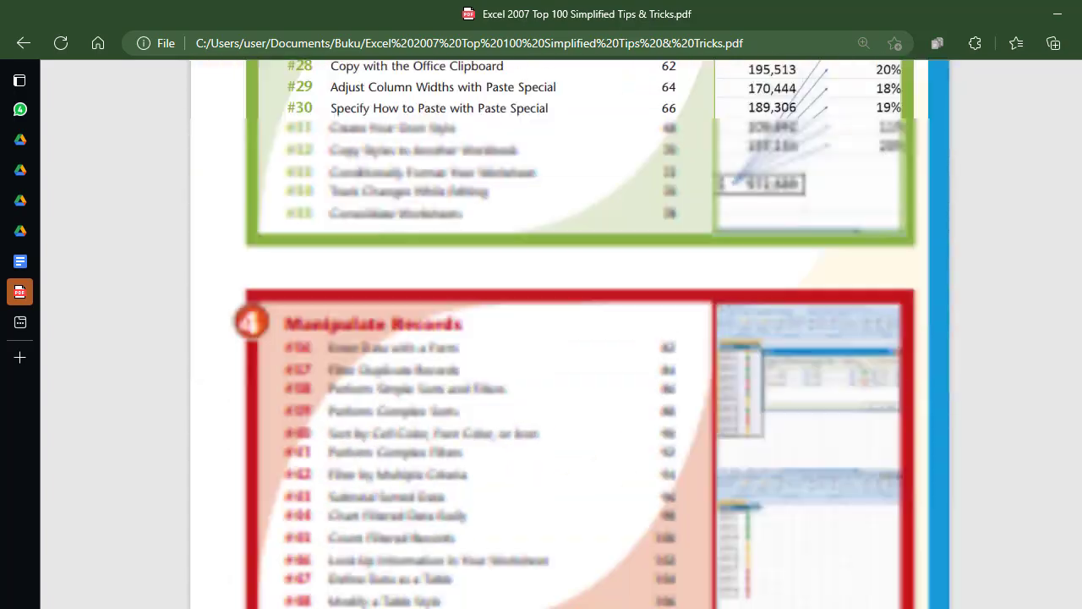
pyautogui.scroll(-20, 560, 334)
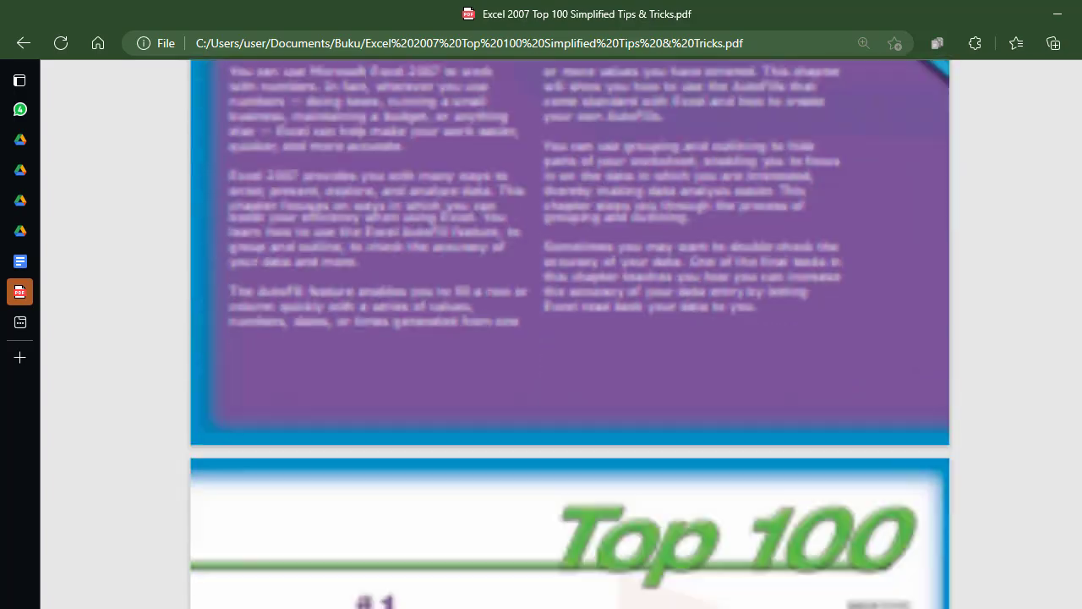
pyautogui.scroll(-20, 570, 334)
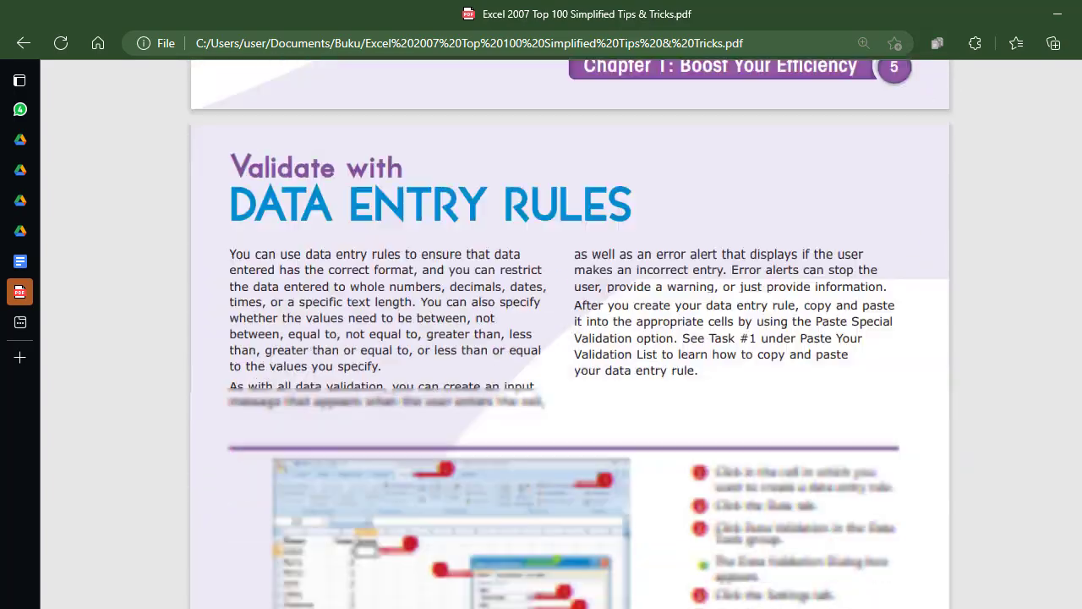
pyautogui.scroll(-20, 570, 333)
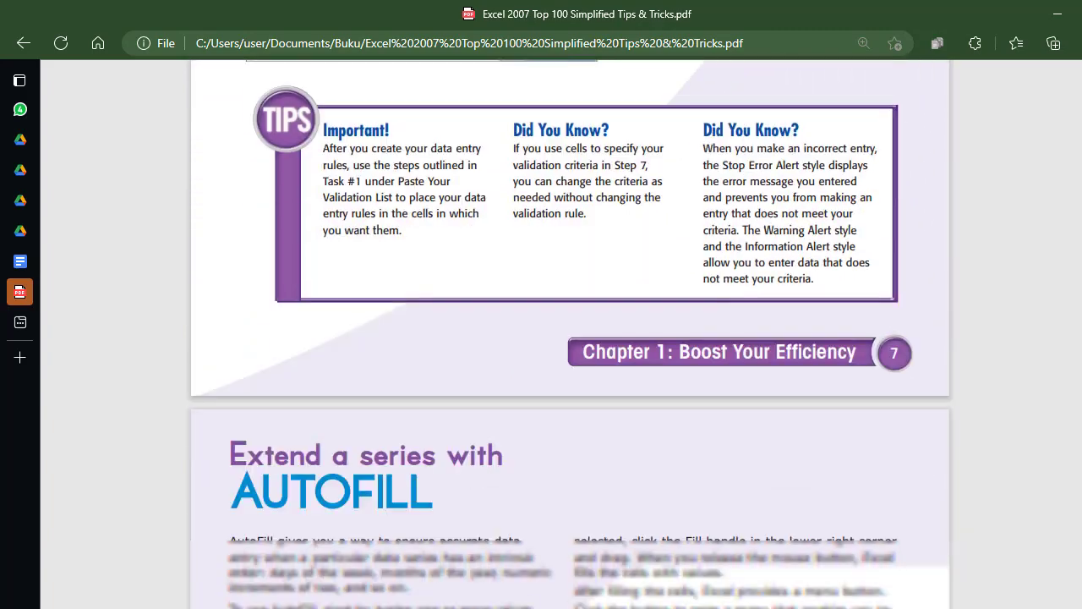
pyautogui.scroll(-7, 569, 334)
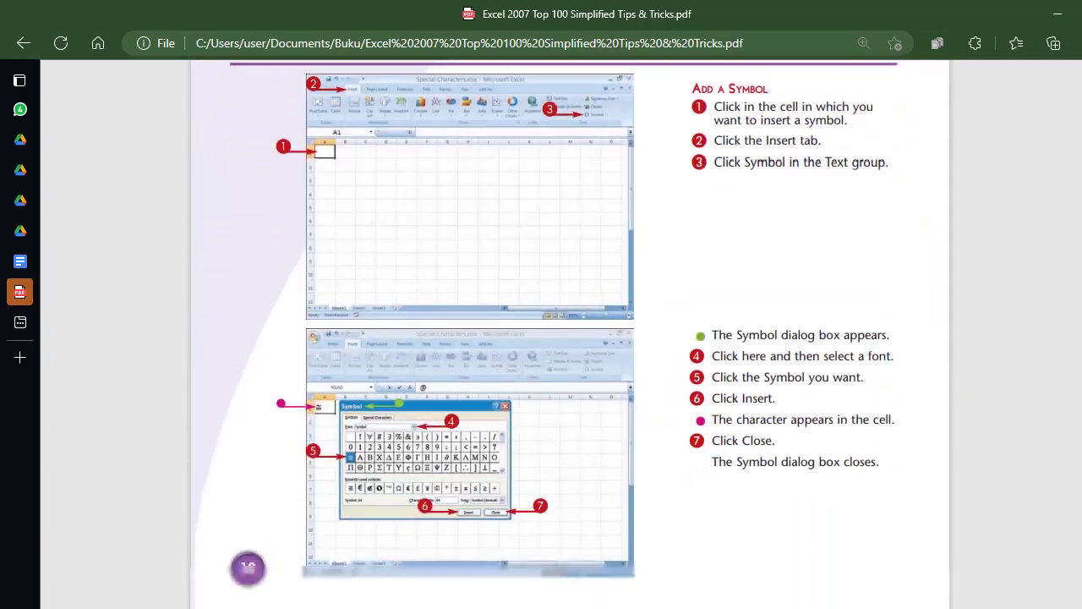
pyautogui.scroll(6, 324, 263)
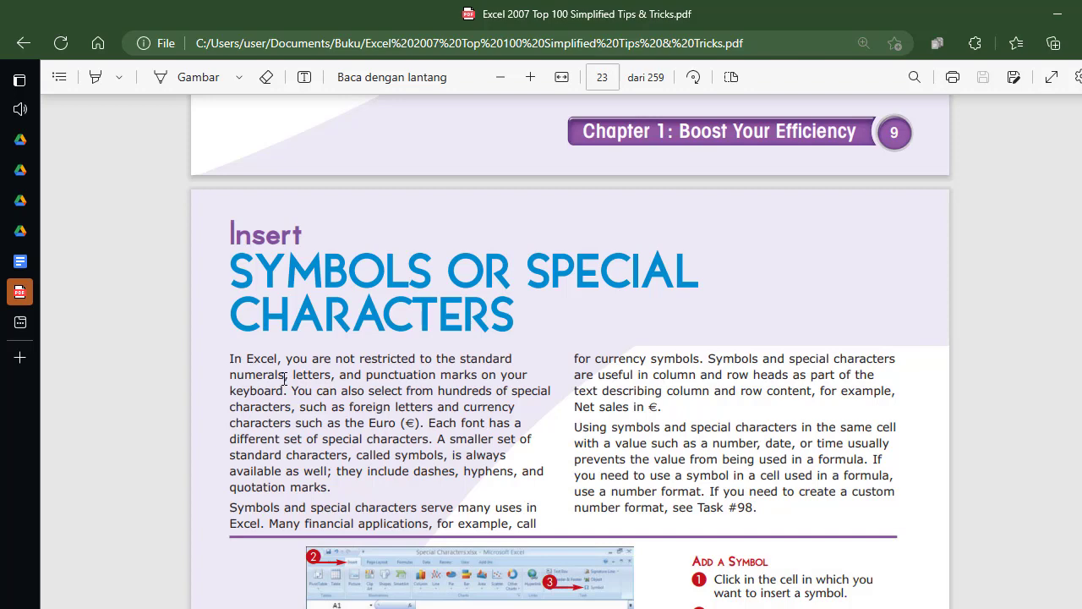
pyautogui.moveTo(293, 374); pyautogui.dragTo(333, 375)
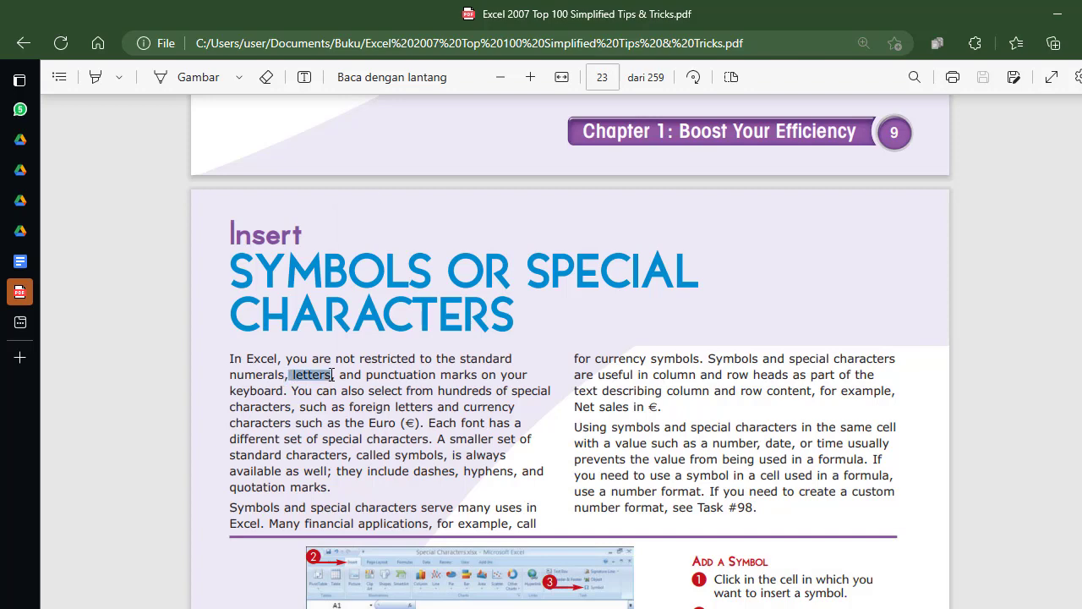
pyautogui.click(389, 382)
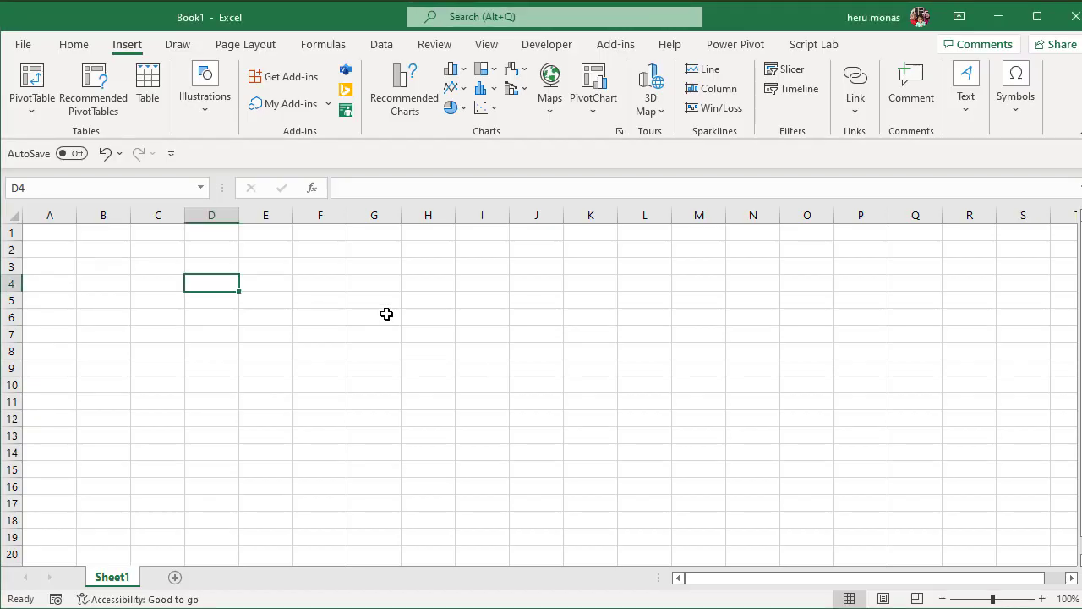
# Enter 123 in cell C2, sdfsafda in C3, and # & in C4.
pyautogui.click(177, 251)
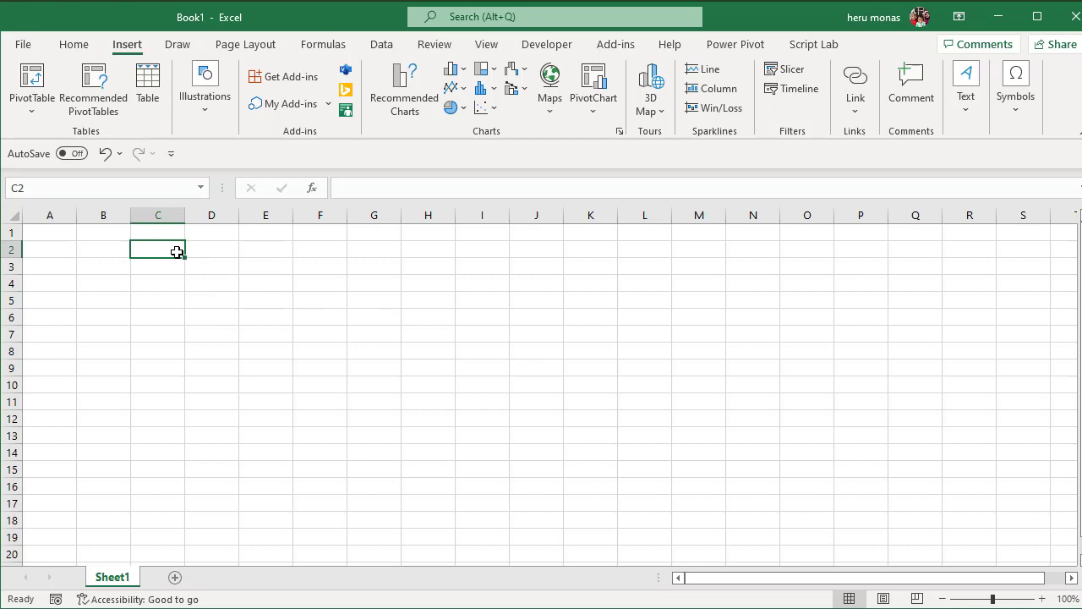
pyautogui.write('123')
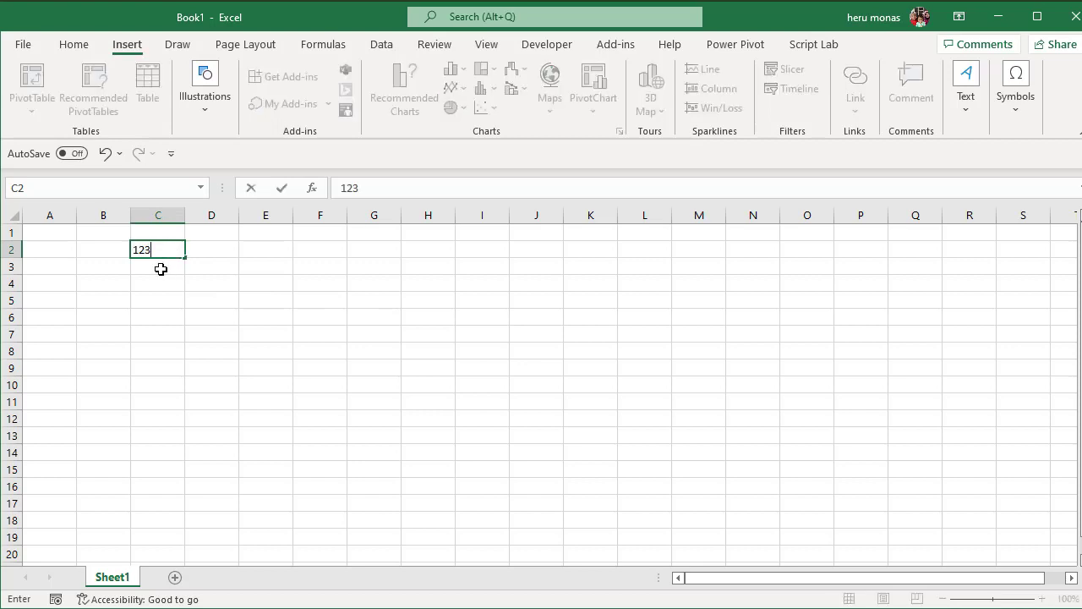
pyautogui.click(161, 269)
pyautogui.write('sdfsafda')
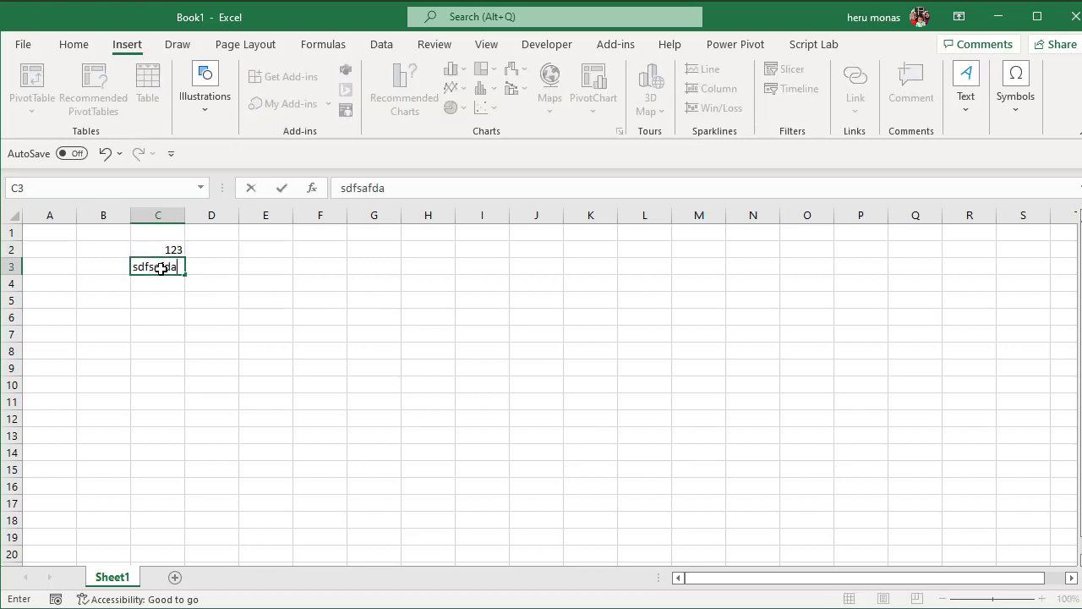
pyautogui.click(160, 282)
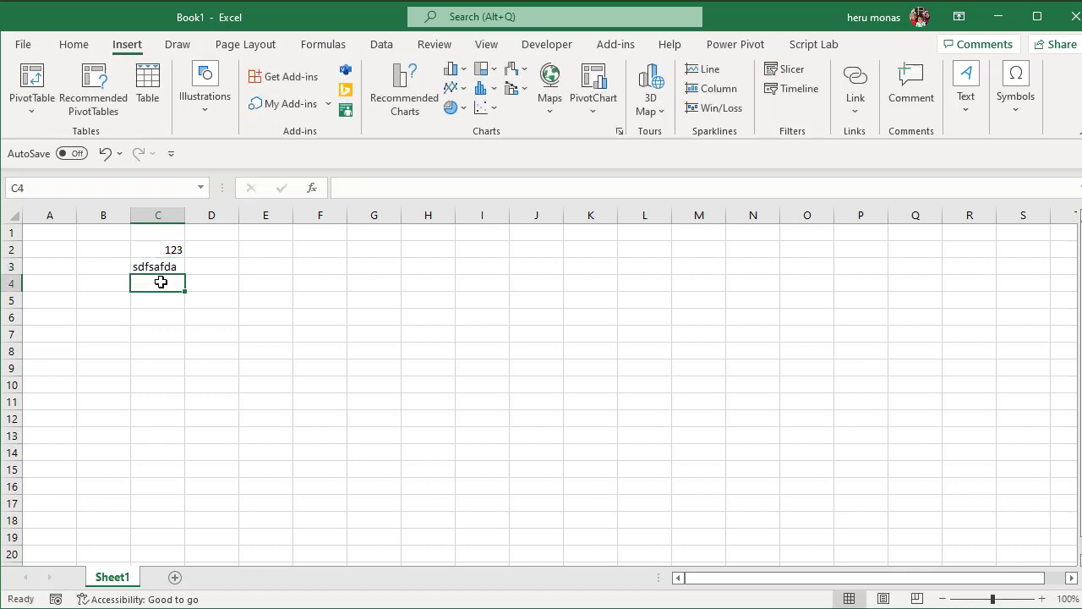
pyautogui.write('#')
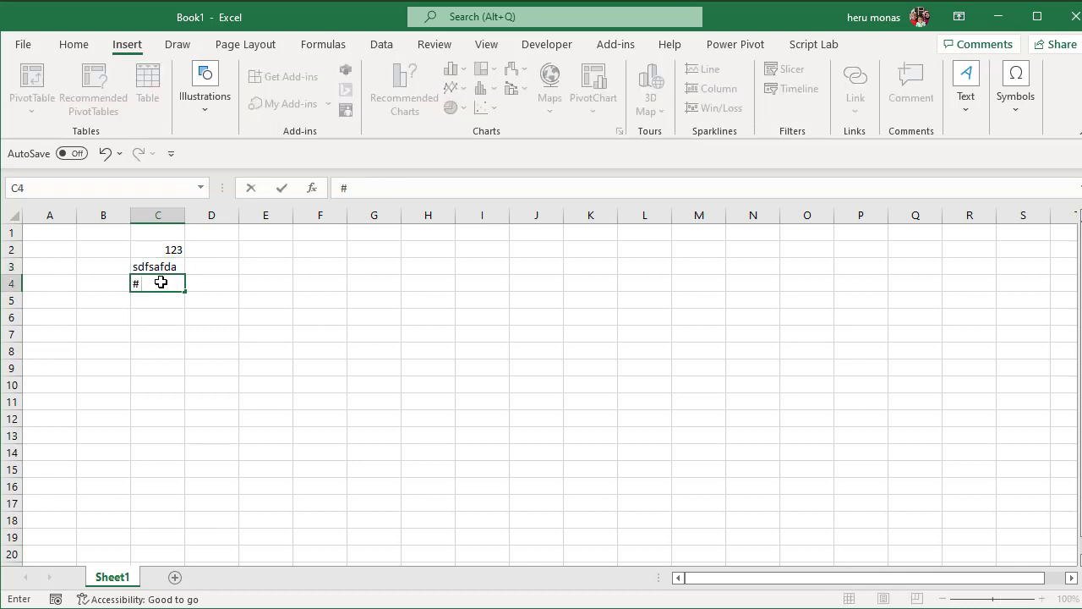
pyautogui.write(' &')
pyautogui.click(224, 299)
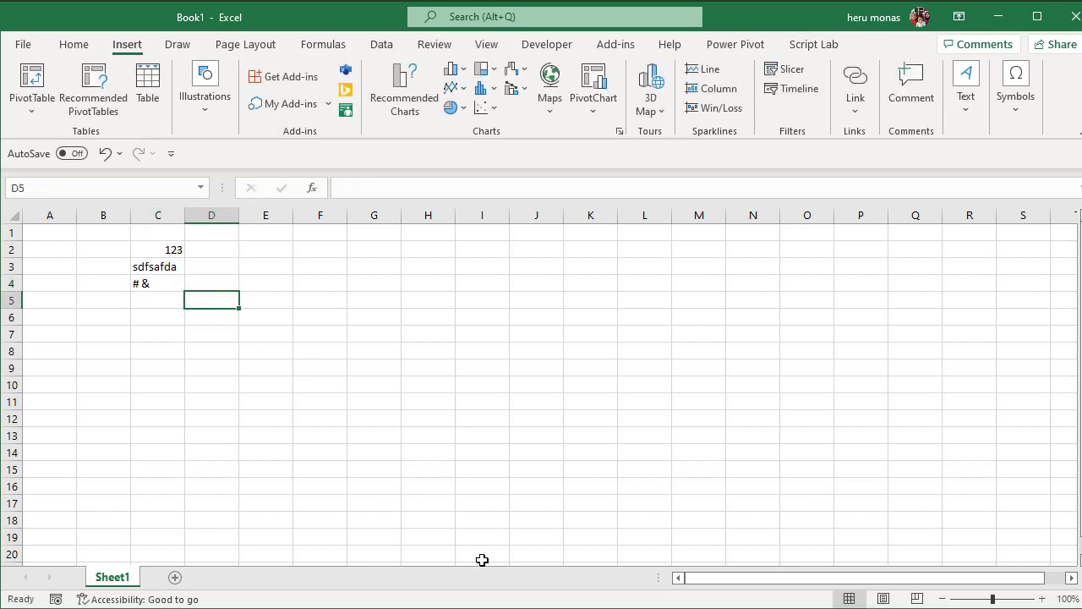
pyautogui.hotkey('alt', 'Tab')
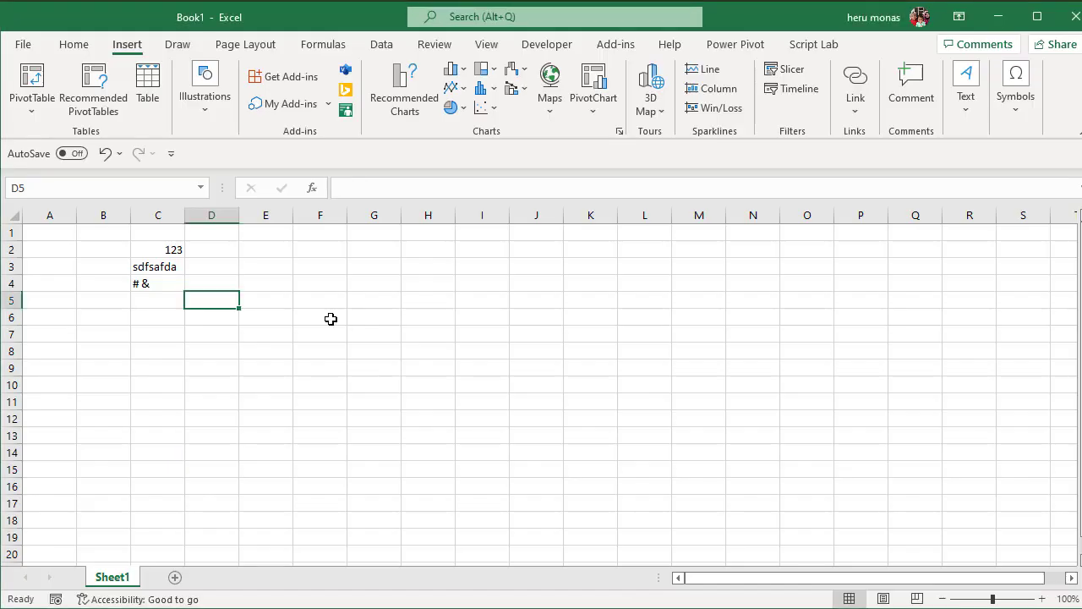
# Enter 2000 in cells C6 and C7.
pyautogui.click(307, 317)
pyautogui.click(181, 319)
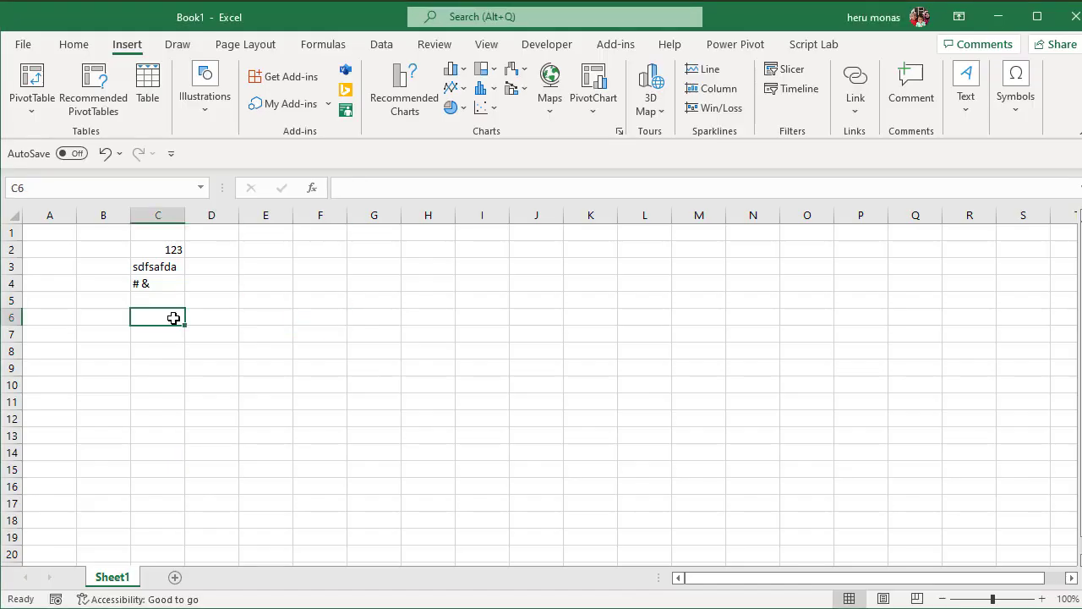
pyautogui.write('2000')
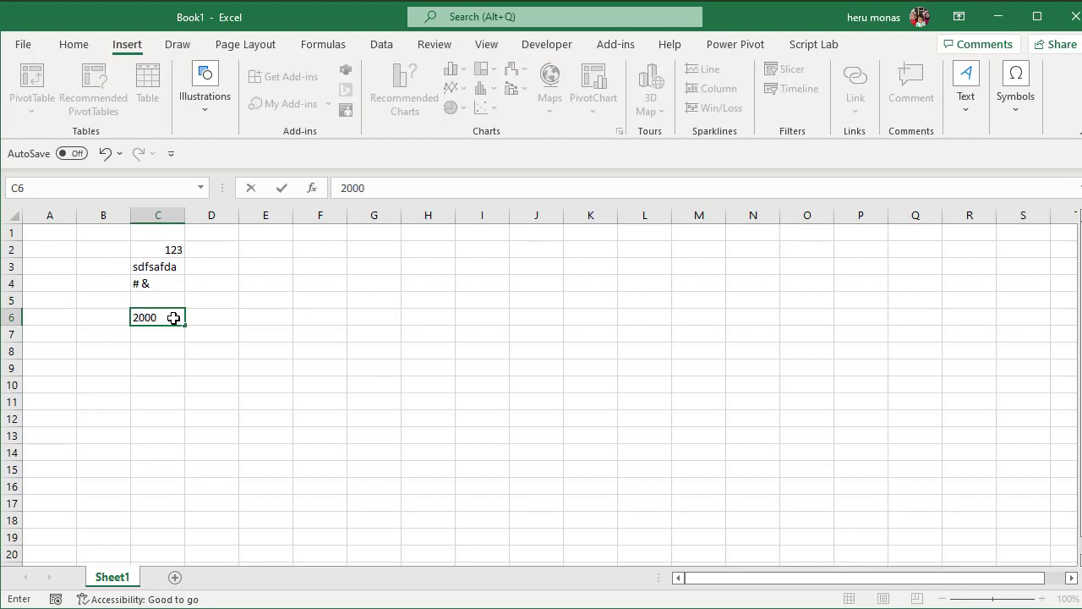
pyautogui.click(246, 357)
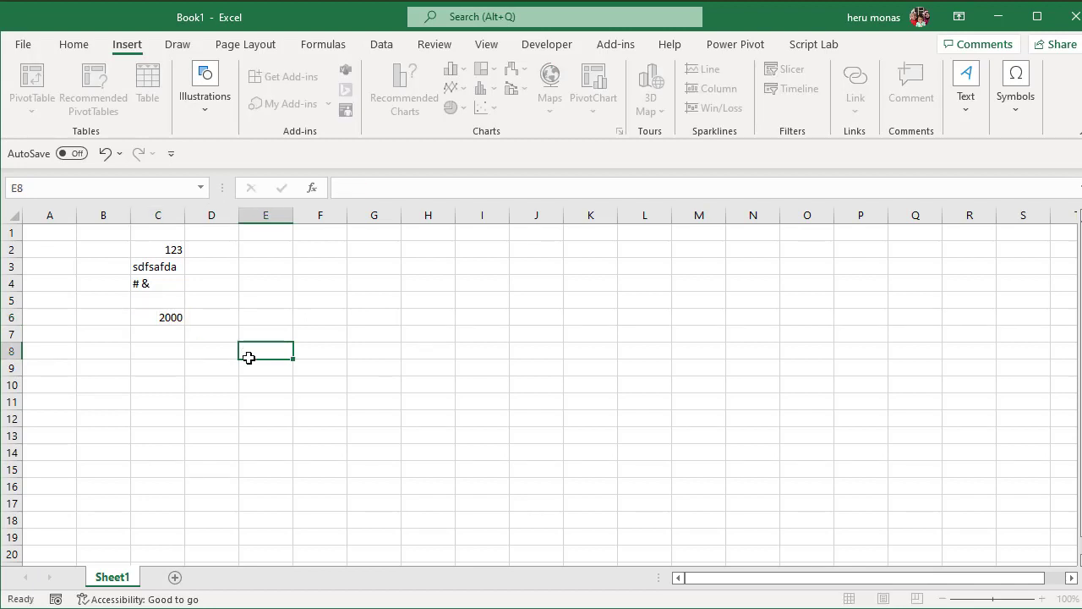
pyautogui.click(159, 321)
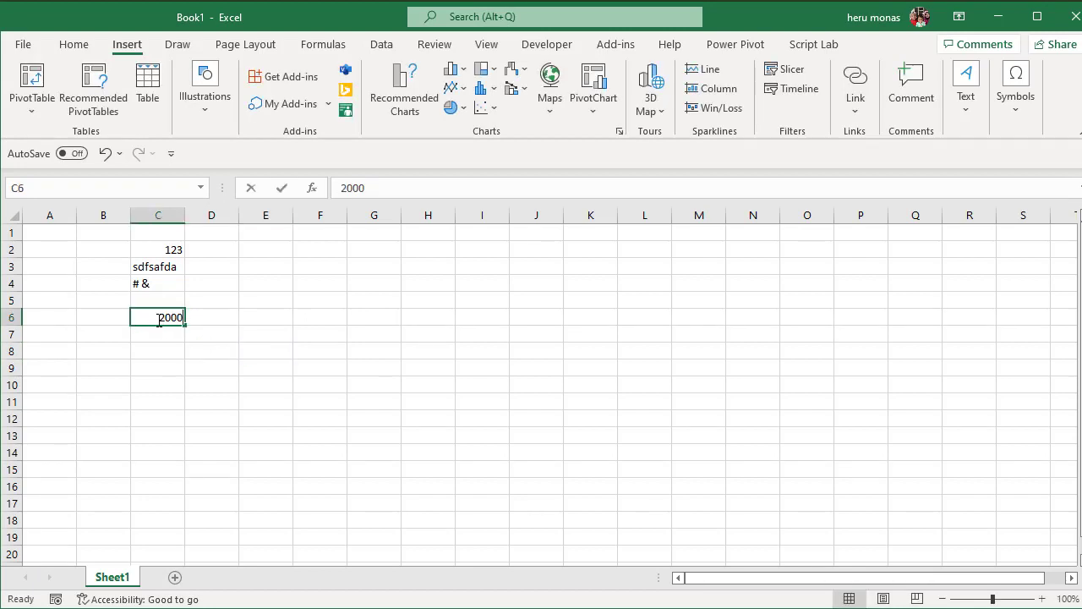
pyautogui.click(225, 335)
pyautogui.click(164, 334)
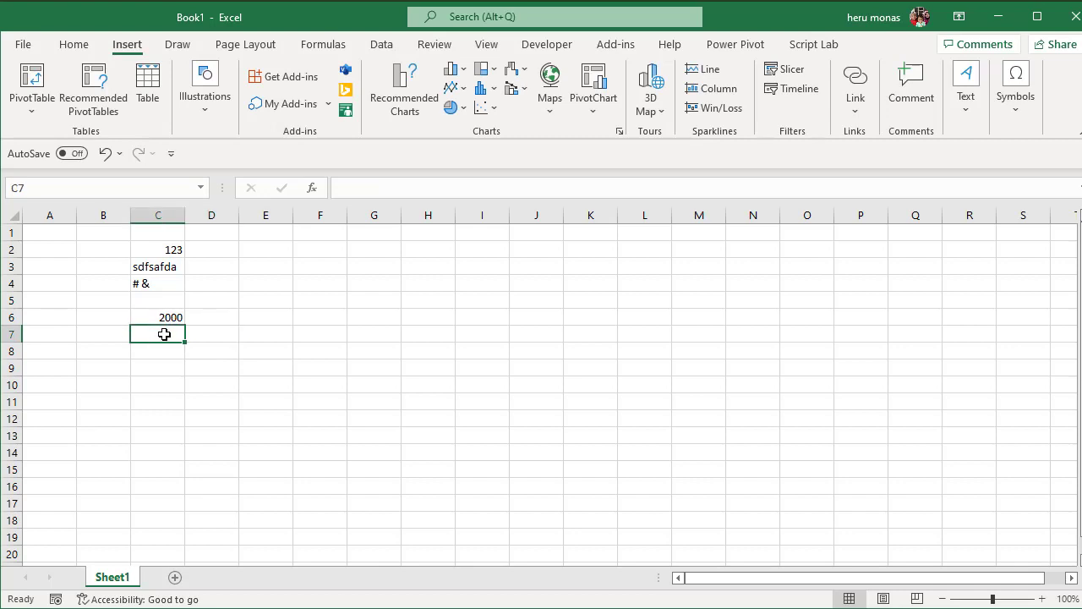
pyautogui.write('2000')
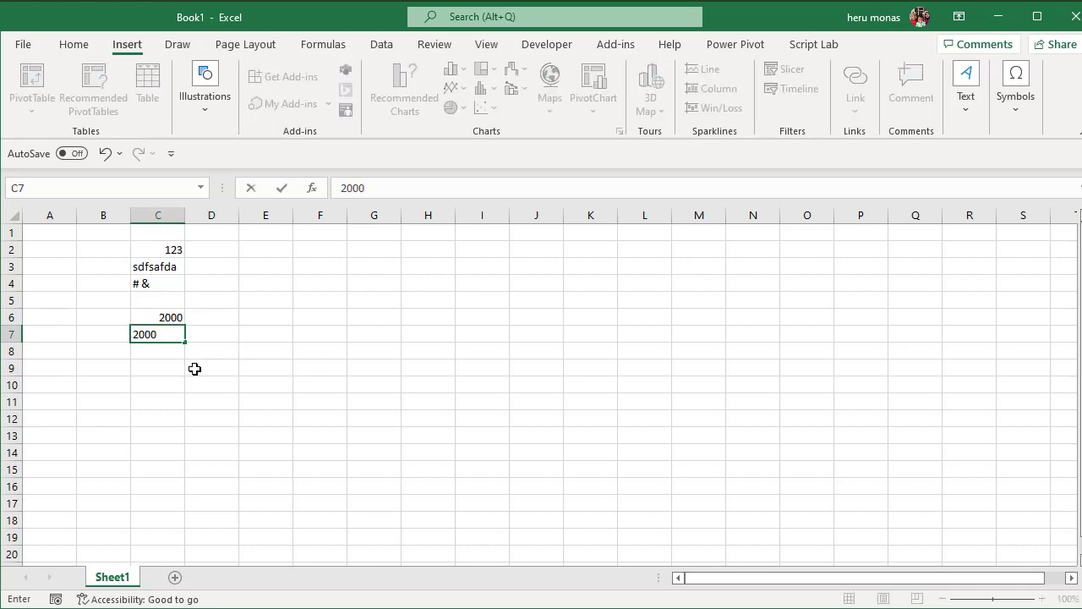
pyautogui.press('Return')
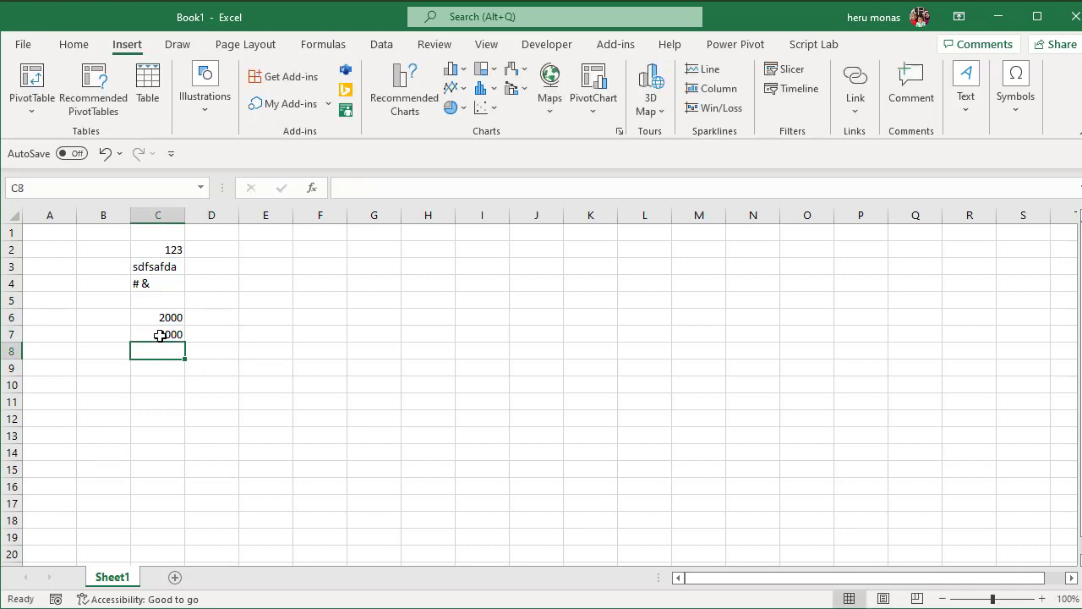
pyautogui.doubleClick(159, 334)
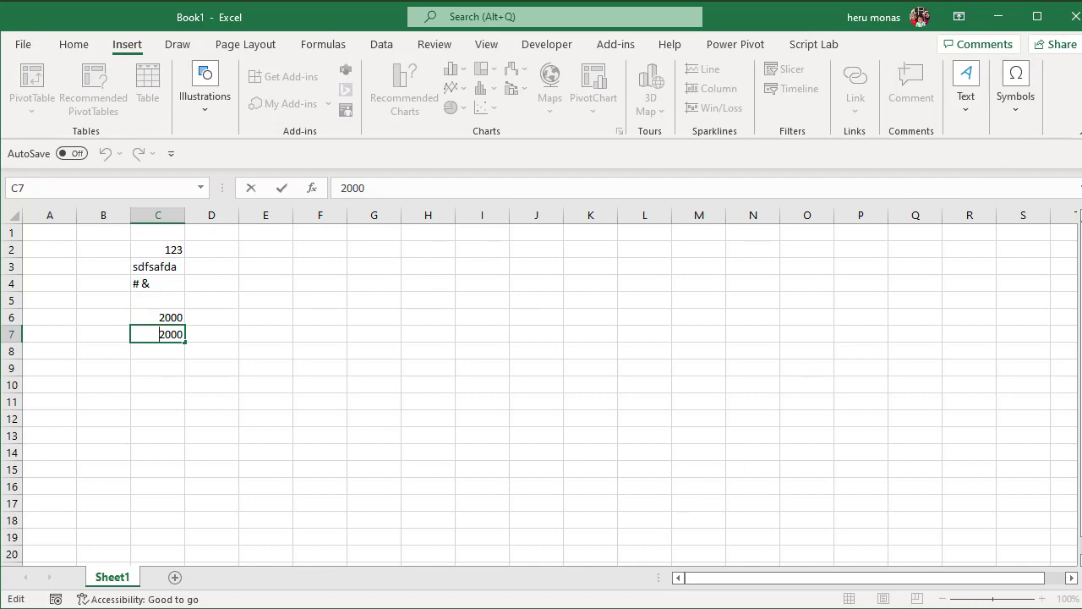
# Switch to the PDF book in the browser and review the Add a Symbol instructions.
pyautogui.hotkey('alt', 'Tab')
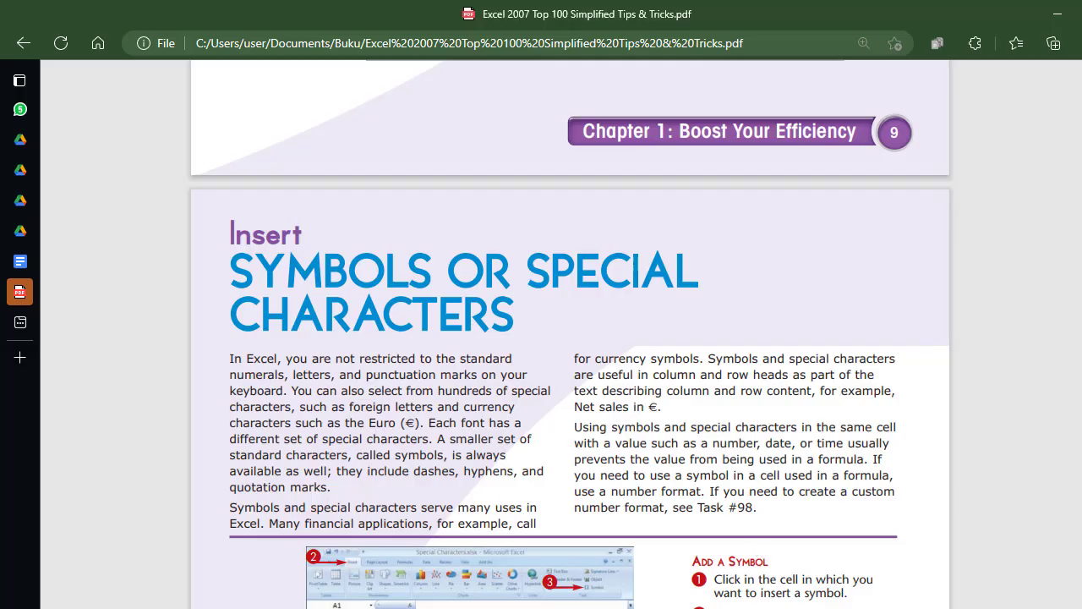
pyautogui.scroll(-5, 571, 334)
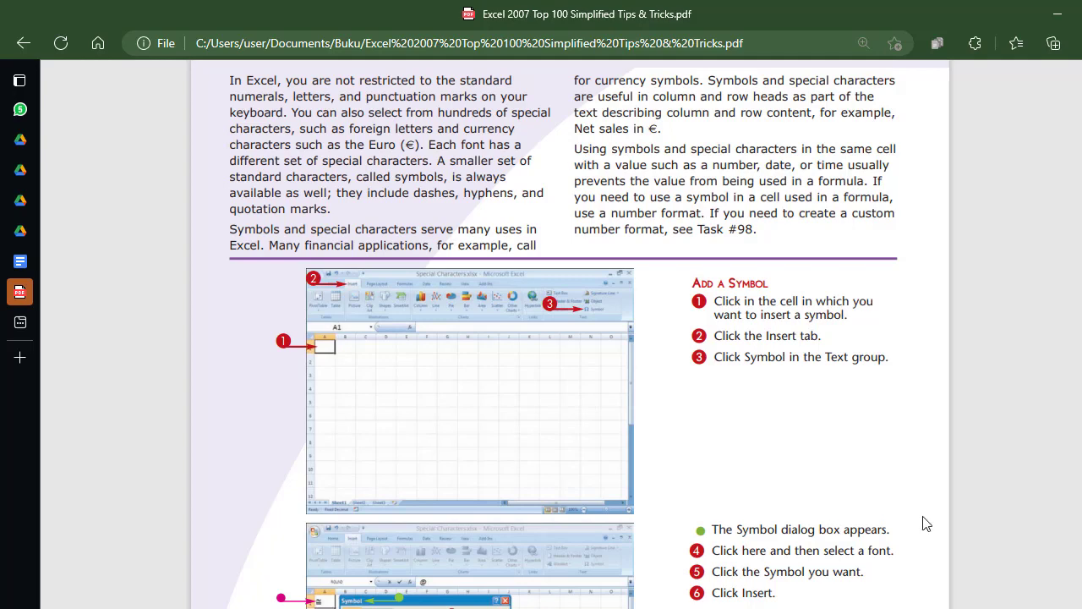
pyautogui.scroll(-5, 409, 300)
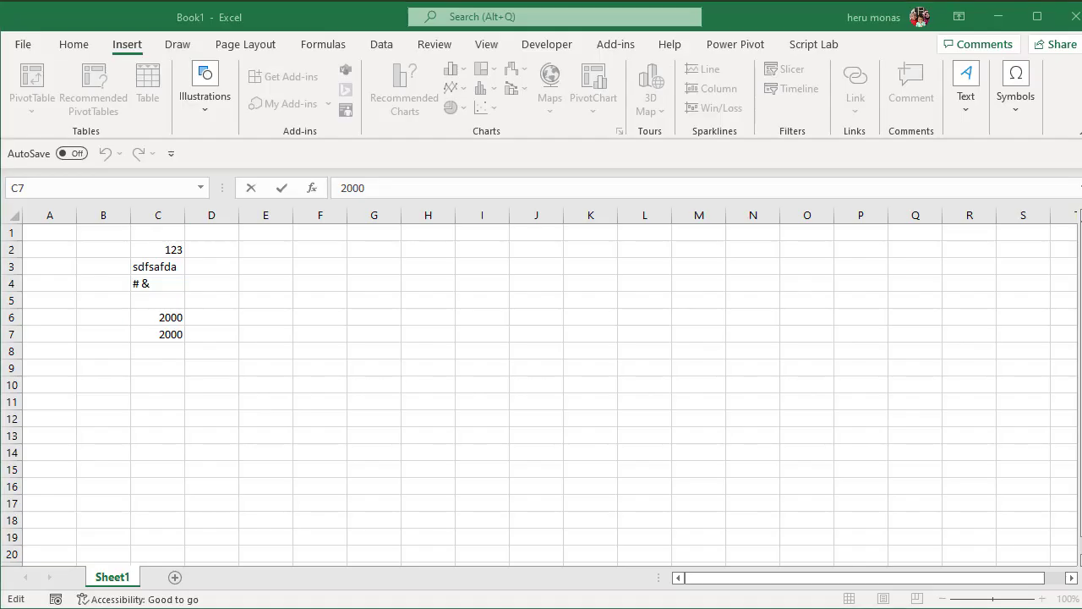
# Commit the entry in C7 and open the Symbol dialog for cell A1.
pyautogui.click(285, 357)
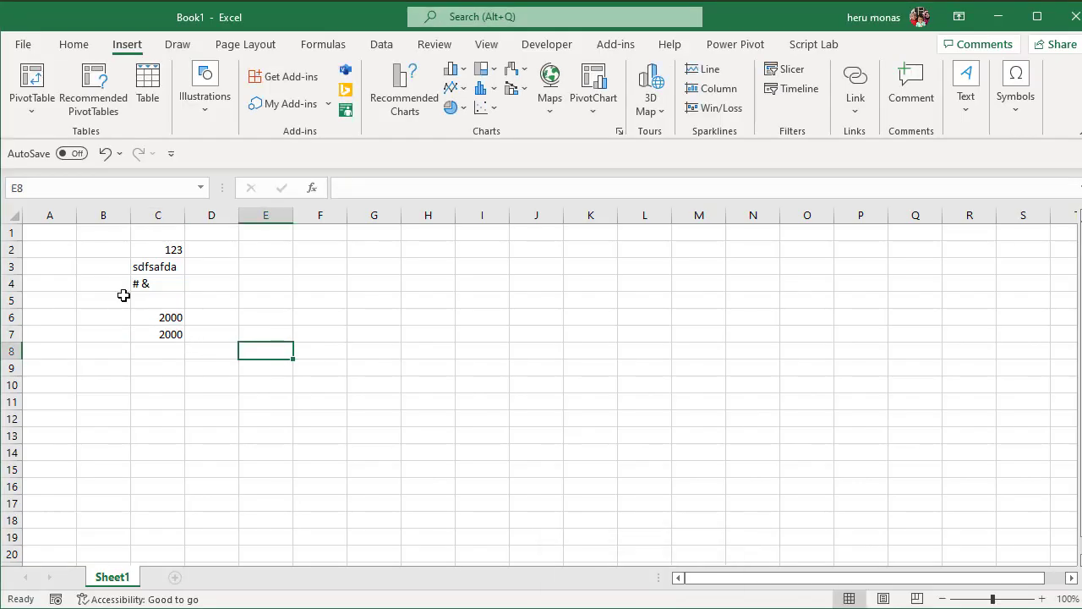
pyautogui.click(44, 231)
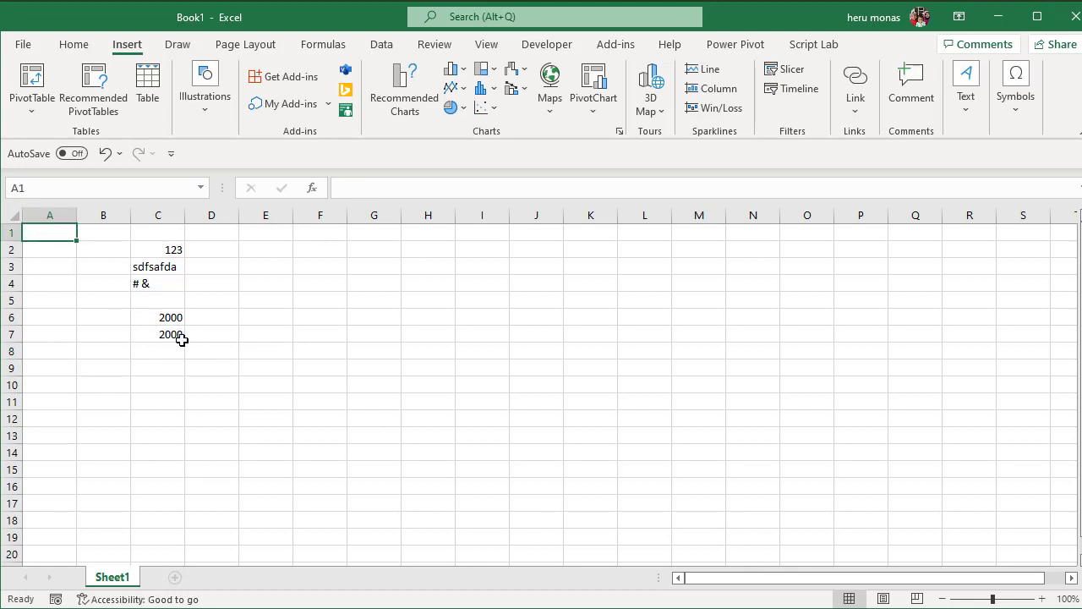
pyautogui.moveTo(175, 319); pyautogui.dragTo(173, 338)
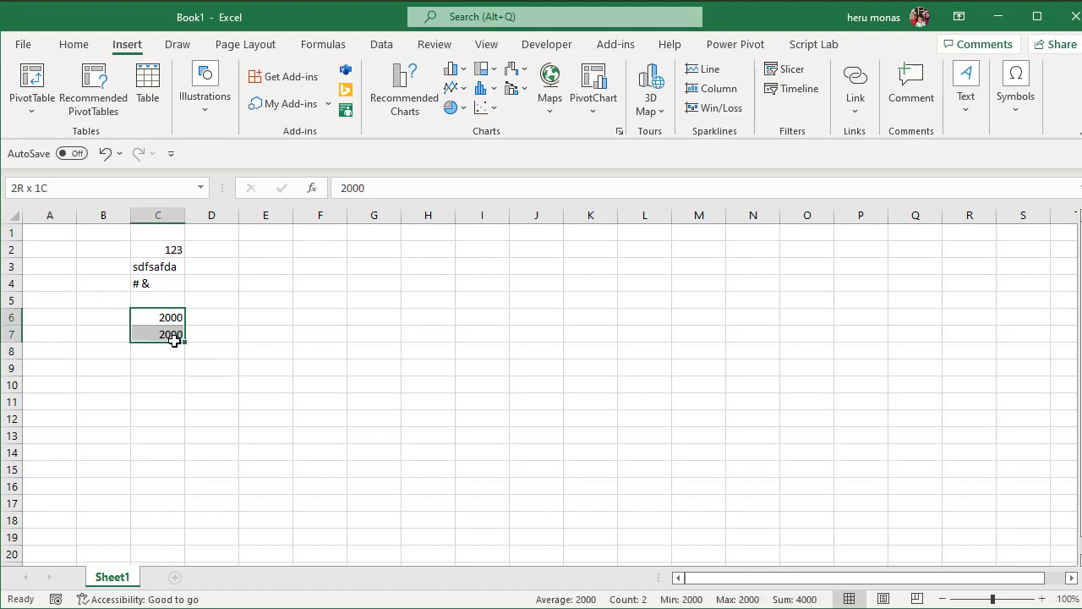
pyautogui.click(63, 235)
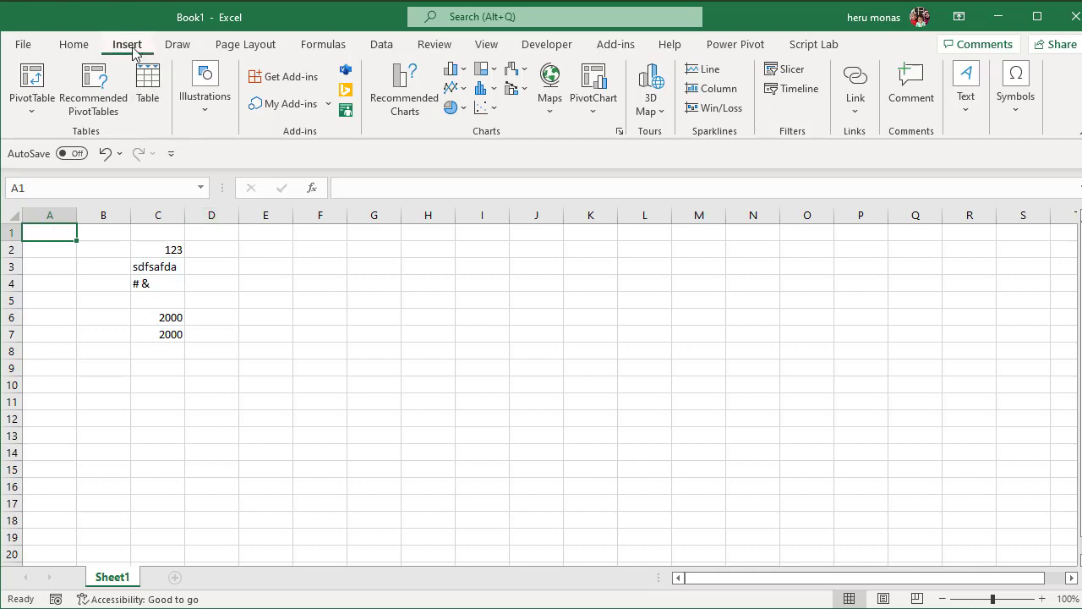
pyautogui.click(1016, 116)
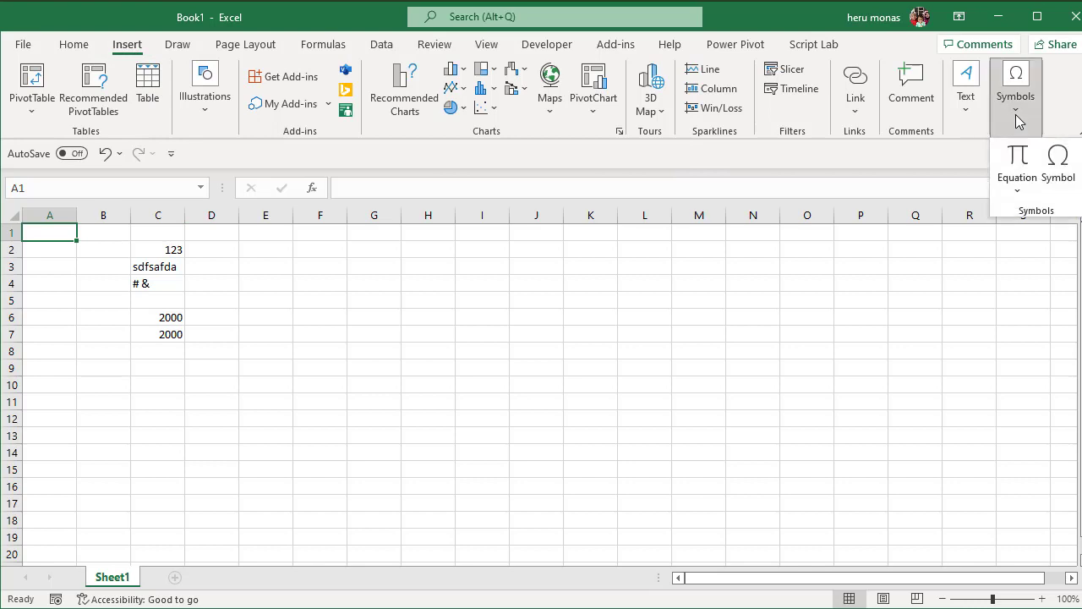
pyautogui.click(1068, 170)
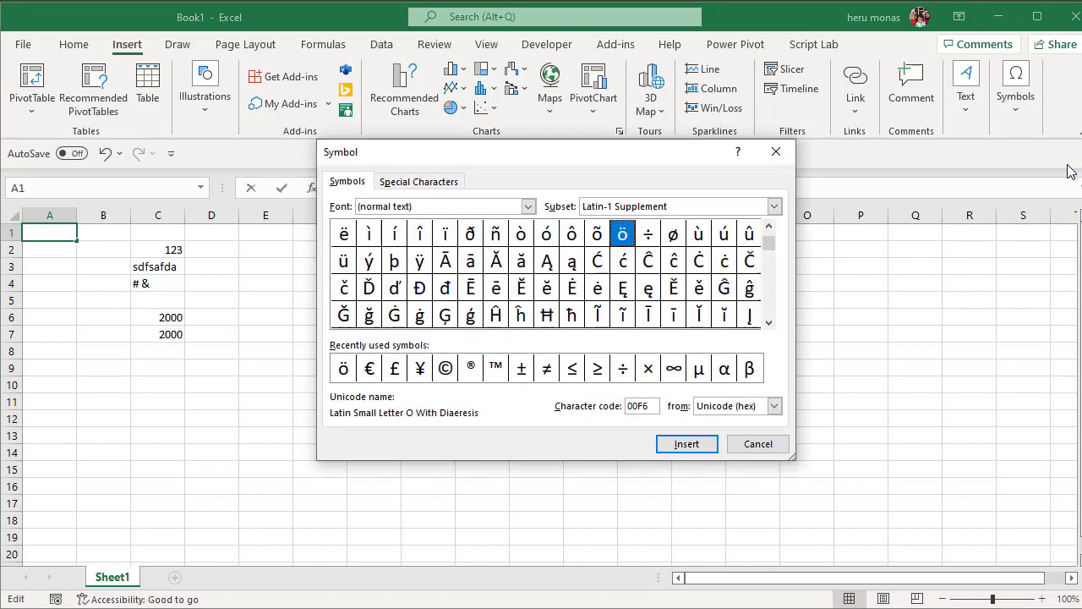
pyautogui.moveTo(625, 161); pyautogui.dragTo(568, 180)
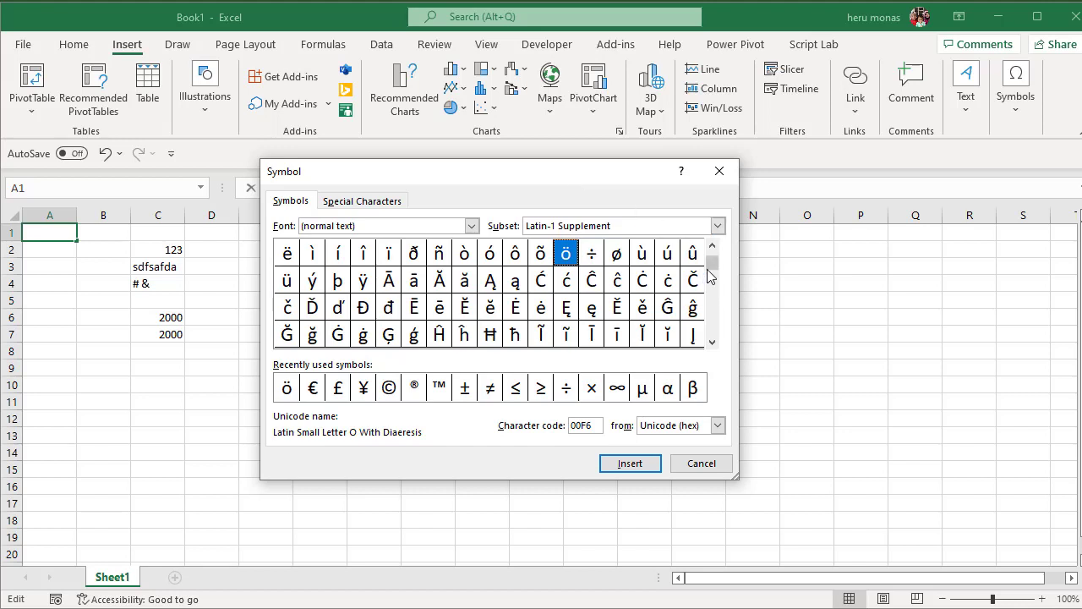
# Browse the symbol grid through the Latin Extended-B characters to the Spacing Modifier Letters.
pyautogui.moveTo(710, 269); pyautogui.dragTo(711, 275)
pyautogui.click(712, 342)
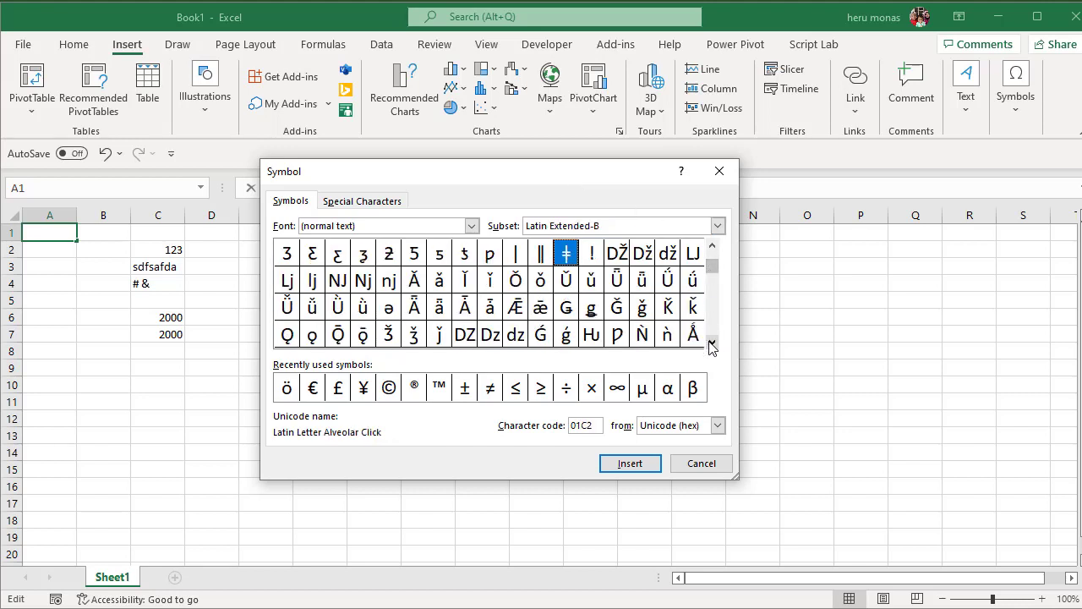
pyautogui.click(712, 342)
pyautogui.click(712, 341)
pyautogui.click(712, 341)
pyautogui.click(712, 342)
pyautogui.click(712, 342)
pyautogui.click(712, 342)
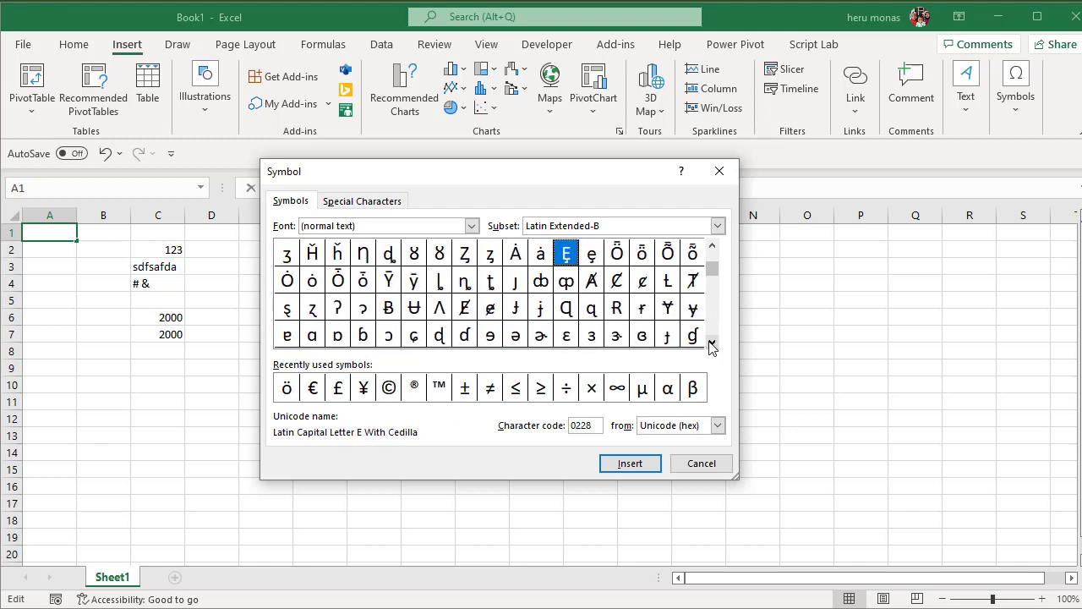
pyautogui.click(712, 342)
pyautogui.click(712, 342)
pyautogui.click(712, 341)
pyautogui.click(712, 341)
pyautogui.click(712, 341)
pyautogui.click(712, 342)
pyautogui.click(712, 341)
pyautogui.click(712, 341)
pyautogui.click(712, 342)
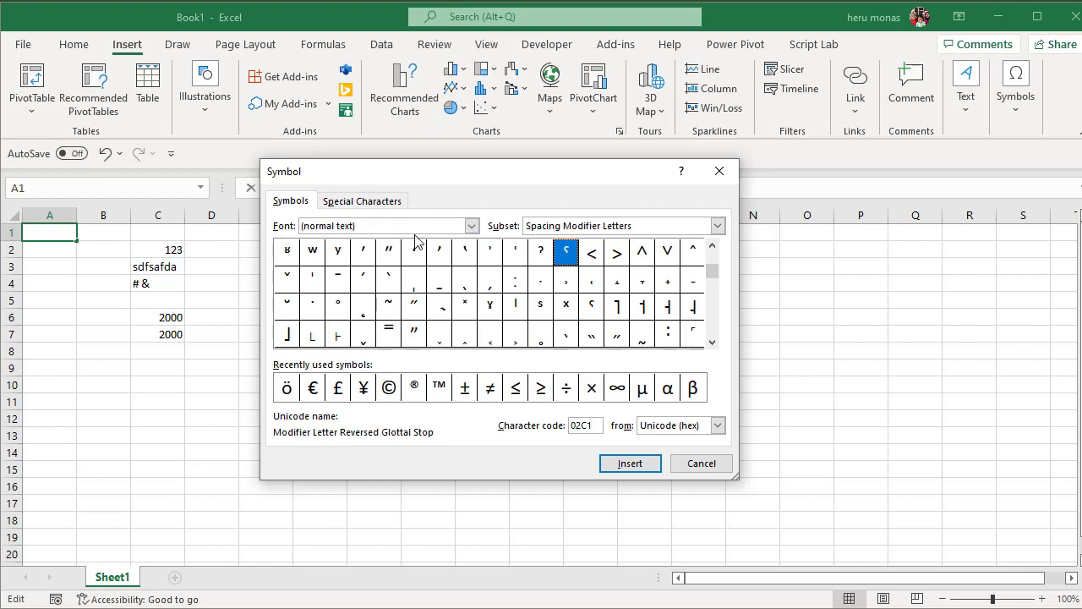
# Preview the symbols in the Abadi font and return the font to (normal text).
pyautogui.click(473, 227)
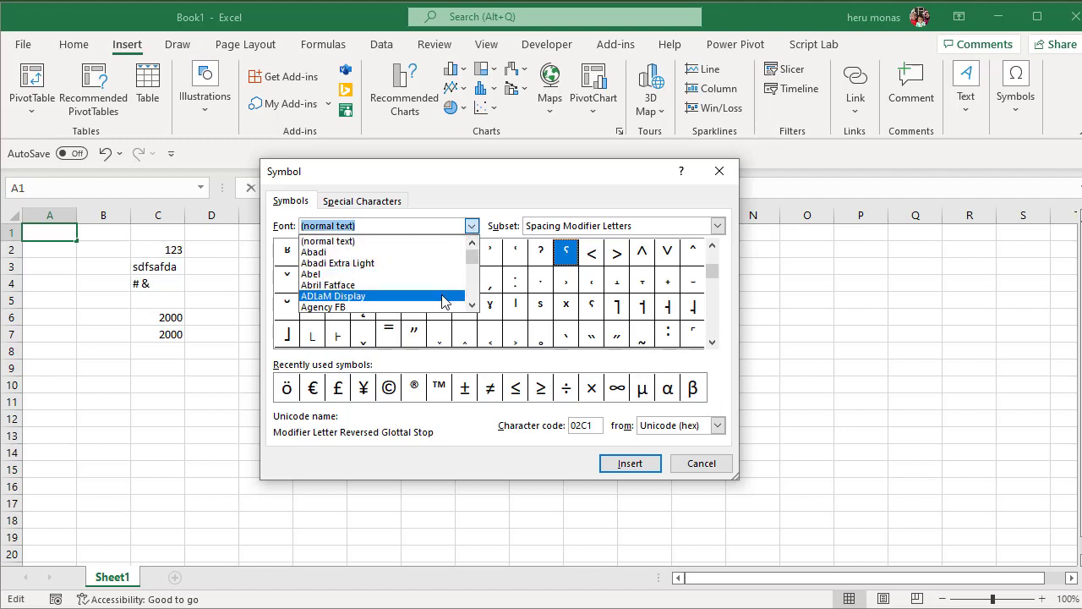
pyautogui.click(383, 254)
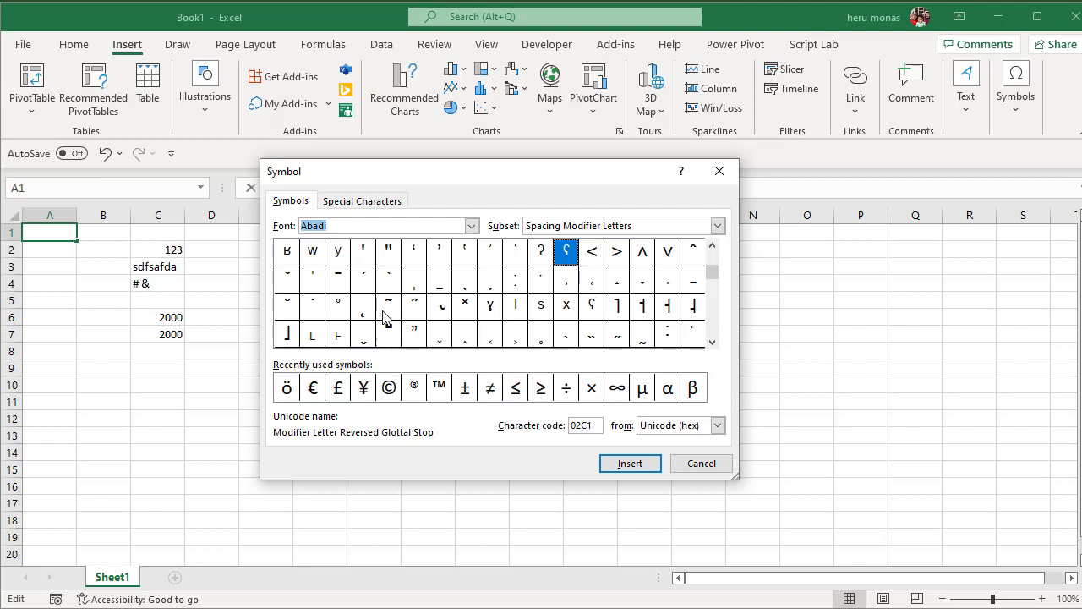
pyautogui.click(470, 225)
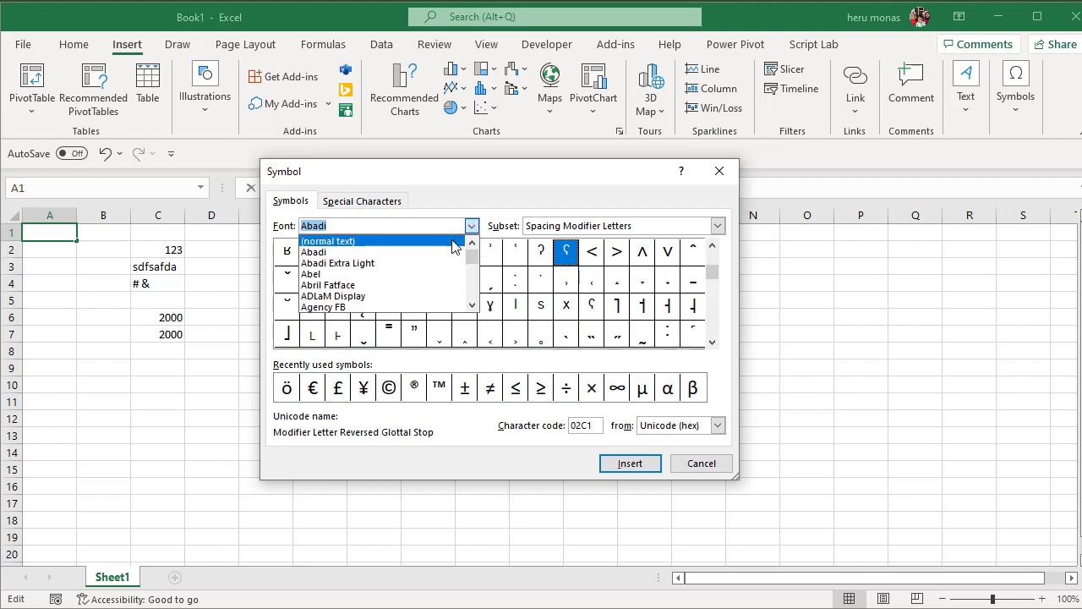
pyautogui.click(456, 241)
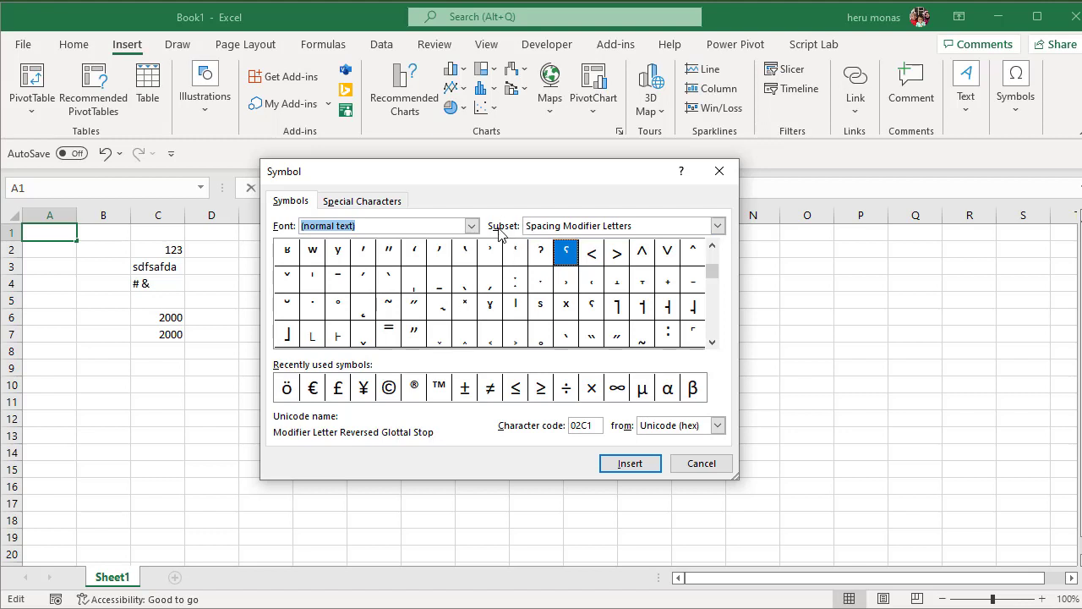
# Compare the Basic Latin and Spacing Modifier Letters subsets, and browse onward to the Greek and Coptic symbols.
pyautogui.click(717, 226)
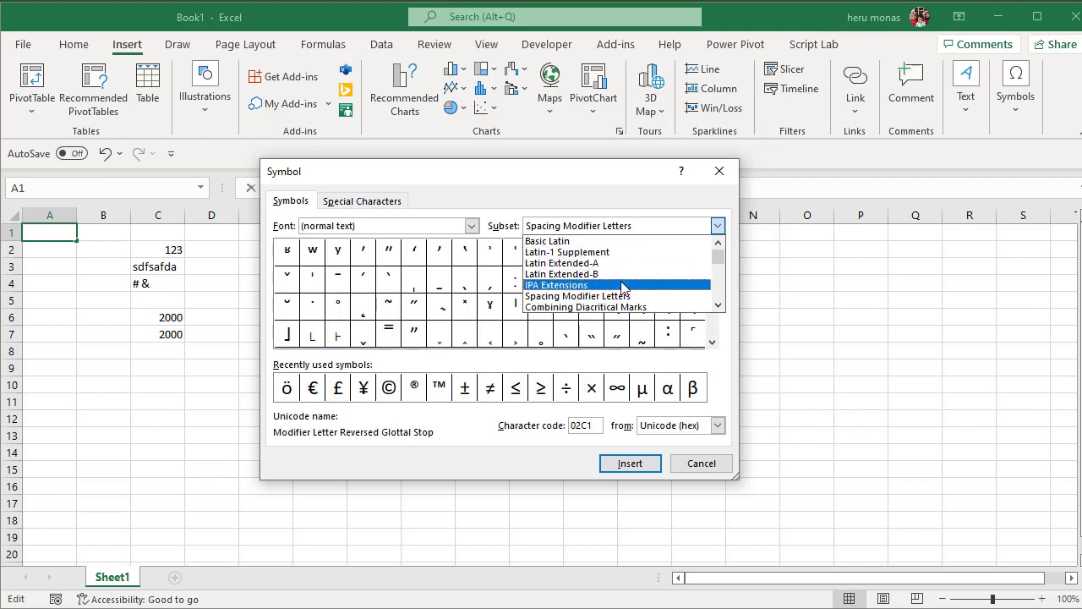
pyautogui.click(583, 247)
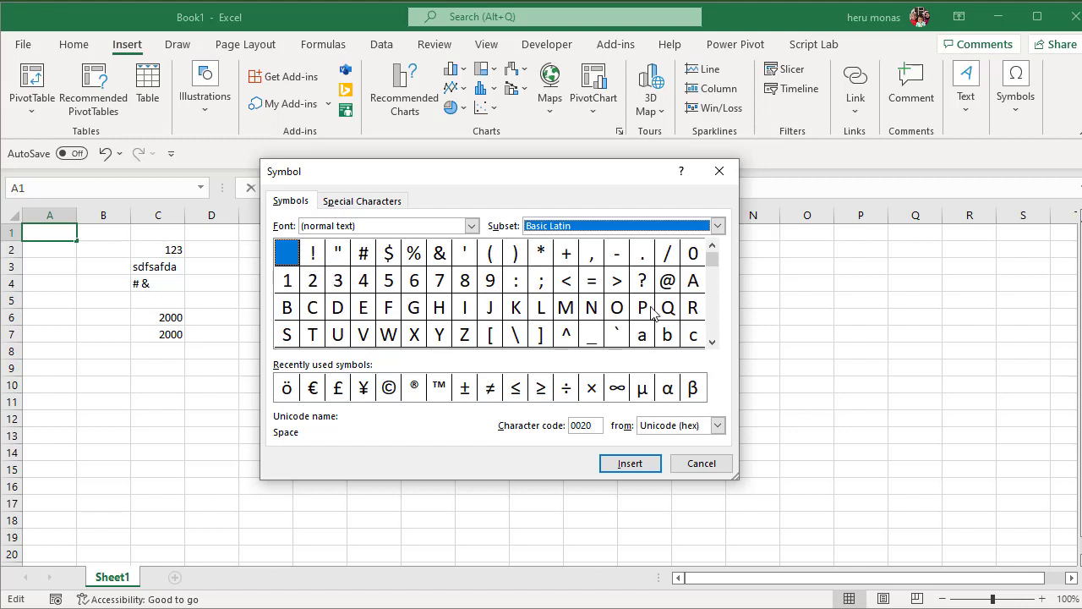
pyautogui.click(718, 227)
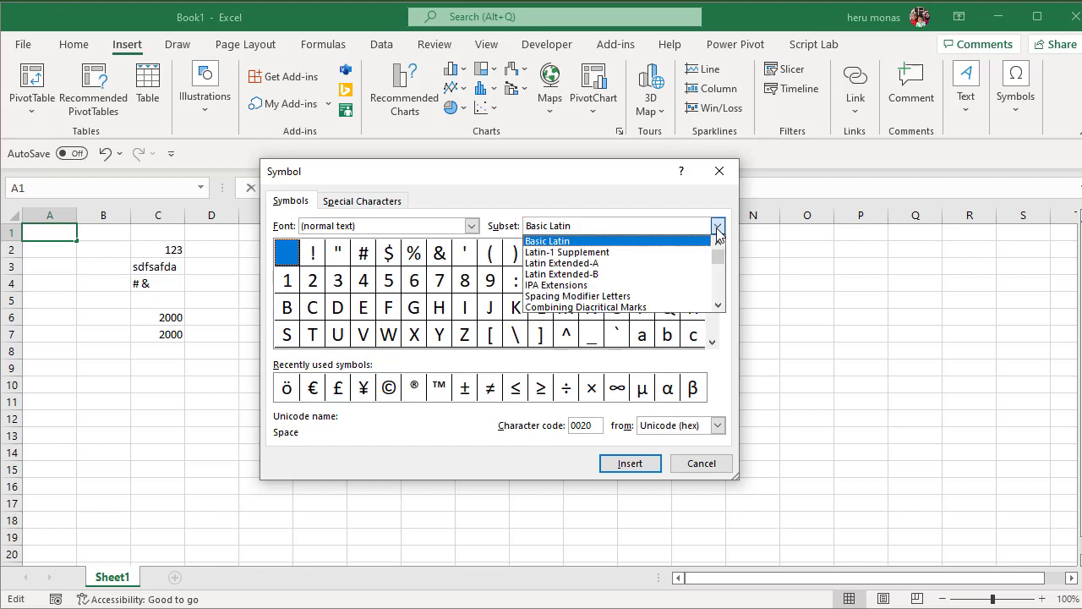
pyautogui.click(630, 296)
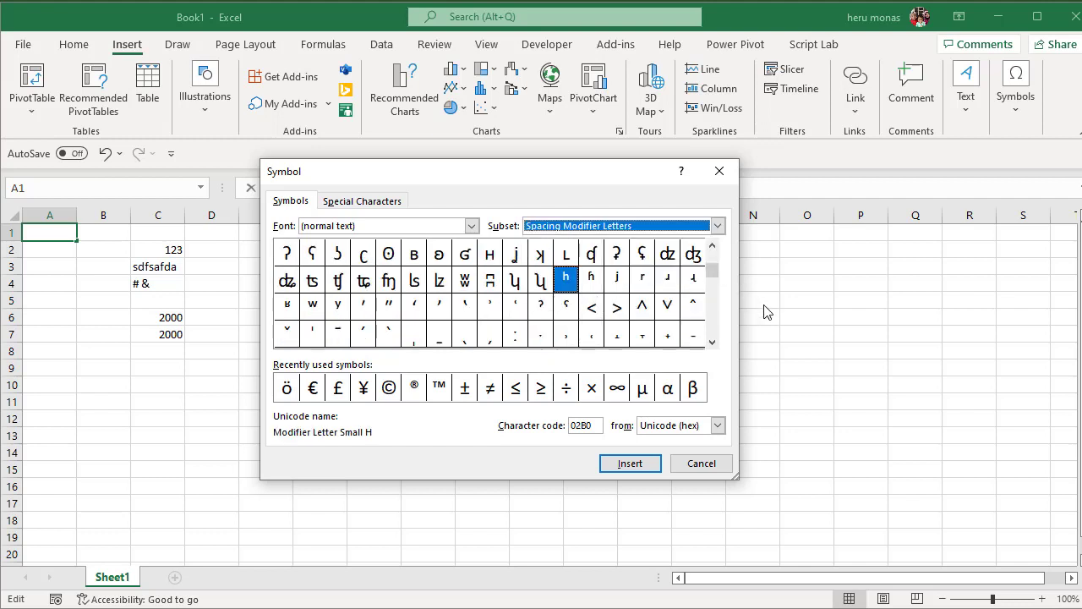
pyautogui.click(711, 342)
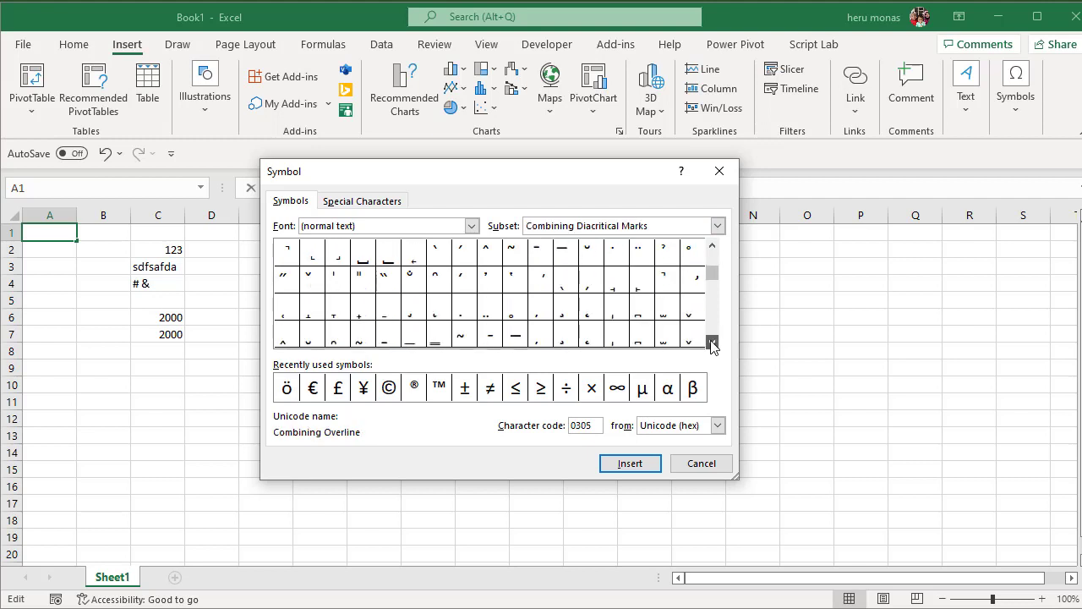
pyautogui.click(712, 343)
pyautogui.click(712, 343)
pyautogui.click(712, 343)
pyautogui.click(711, 342)
pyautogui.click(712, 342)
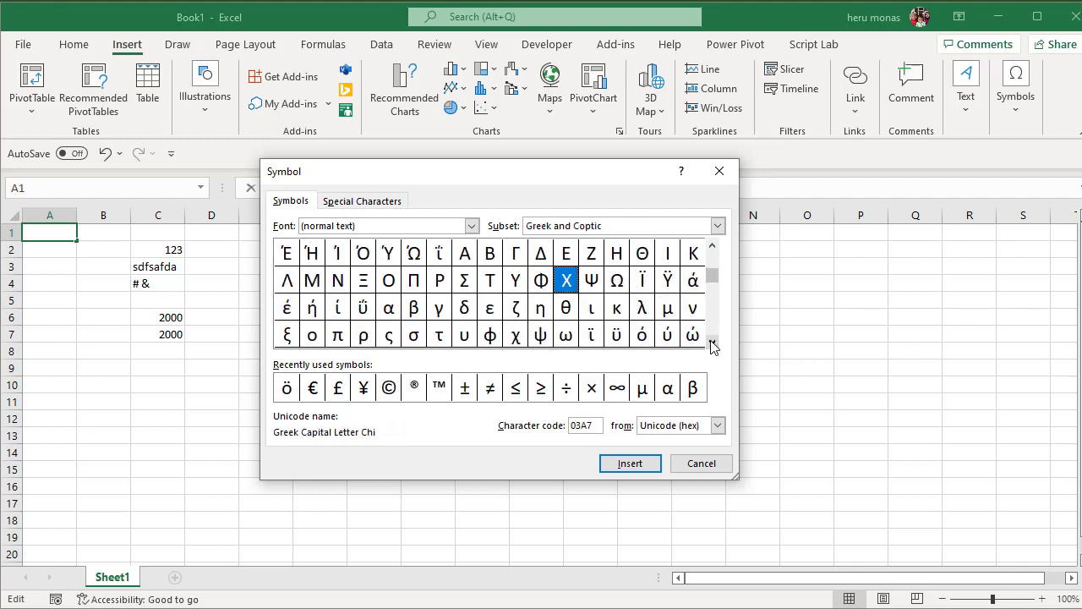
# Return to the Basic Latin symbols, revisit the Spacing Modifier Letters subset, and browse down to Phags-pa.
pyautogui.moveTo(711, 247); pyautogui.dragTo(717, 234)
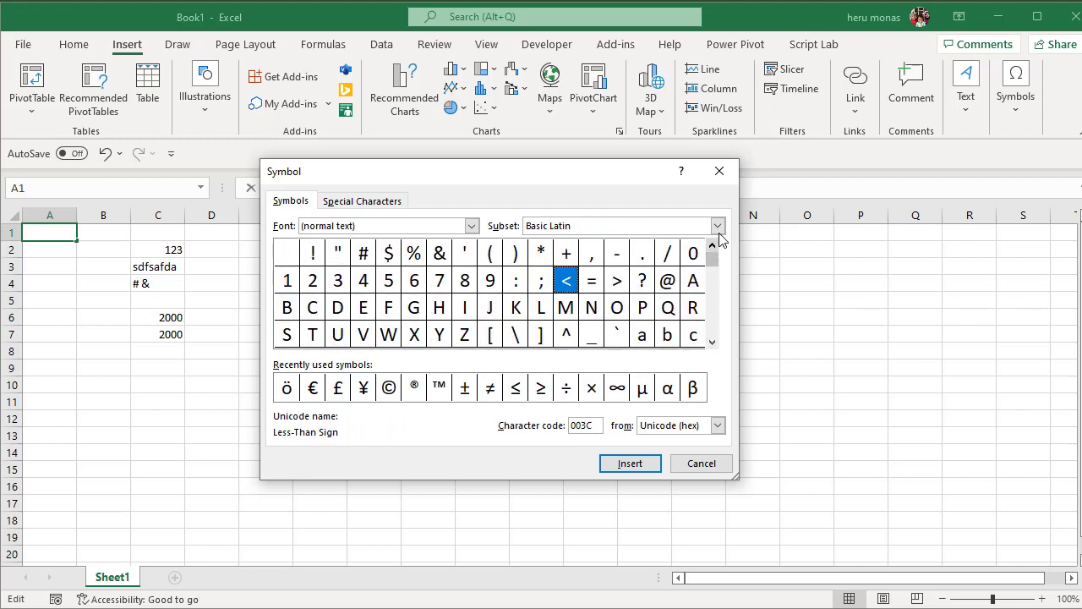
pyautogui.click(718, 225)
pyautogui.click(718, 224)
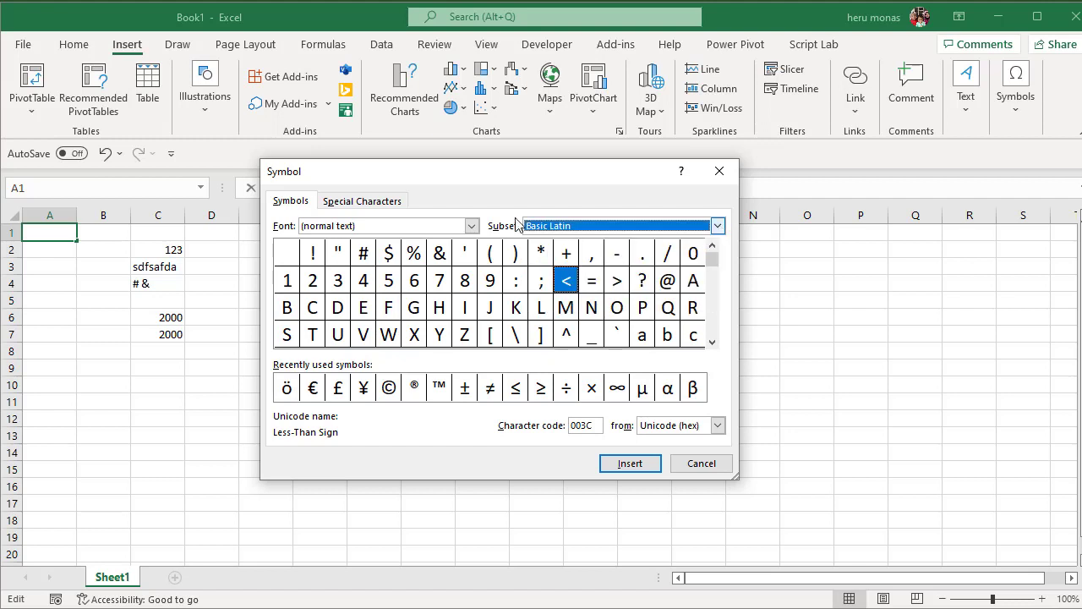
pyautogui.click(718, 225)
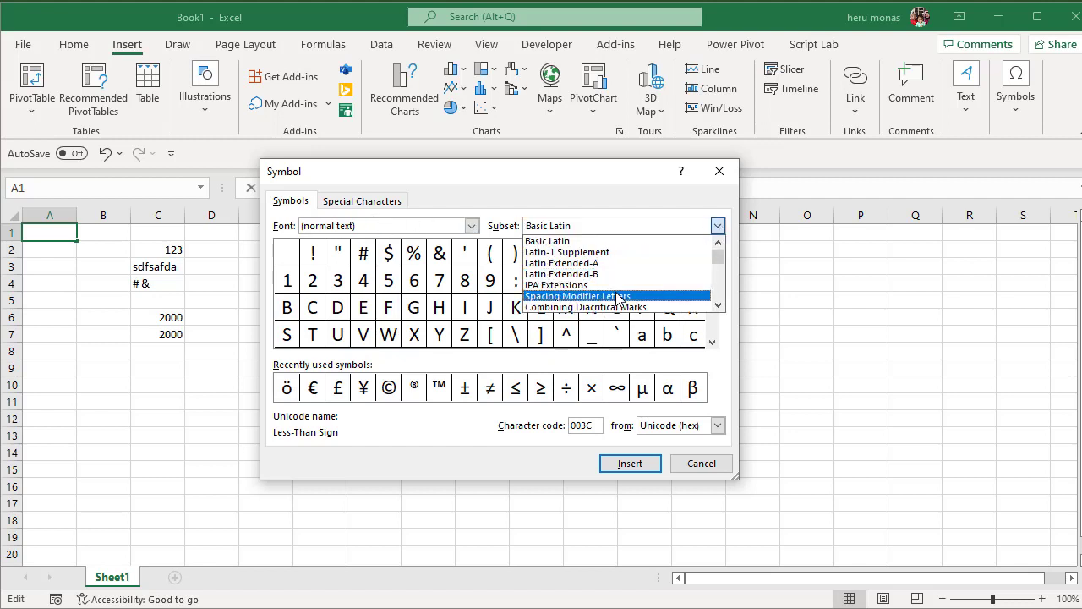
pyautogui.click(617, 296)
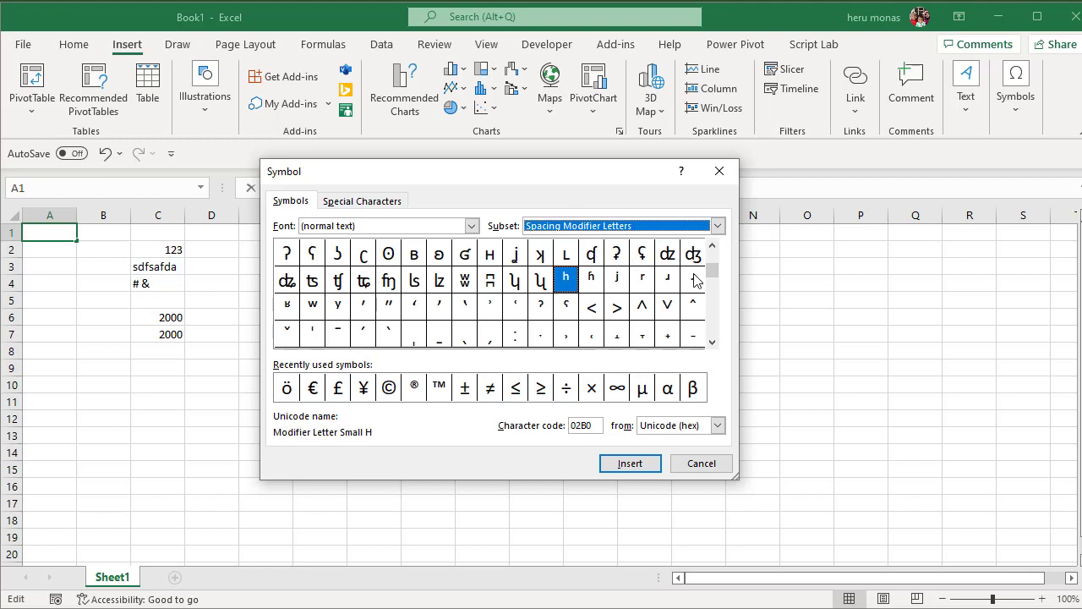
pyautogui.moveTo(714, 266); pyautogui.dragTo(713, 318)
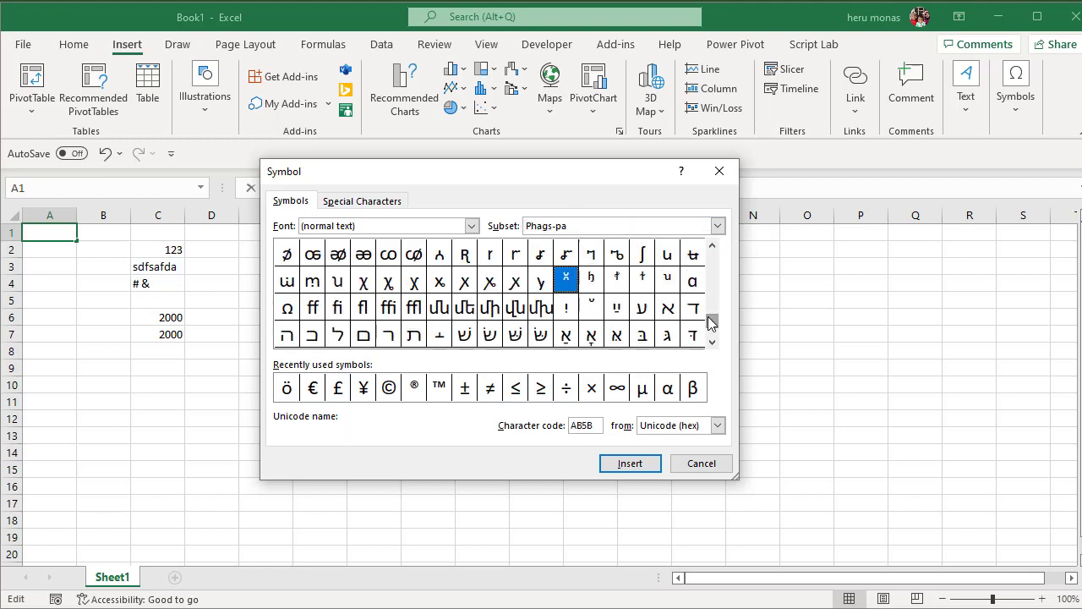
# Display the Lisu subset of symbols and look over the other available subsets.
pyautogui.click(717, 227)
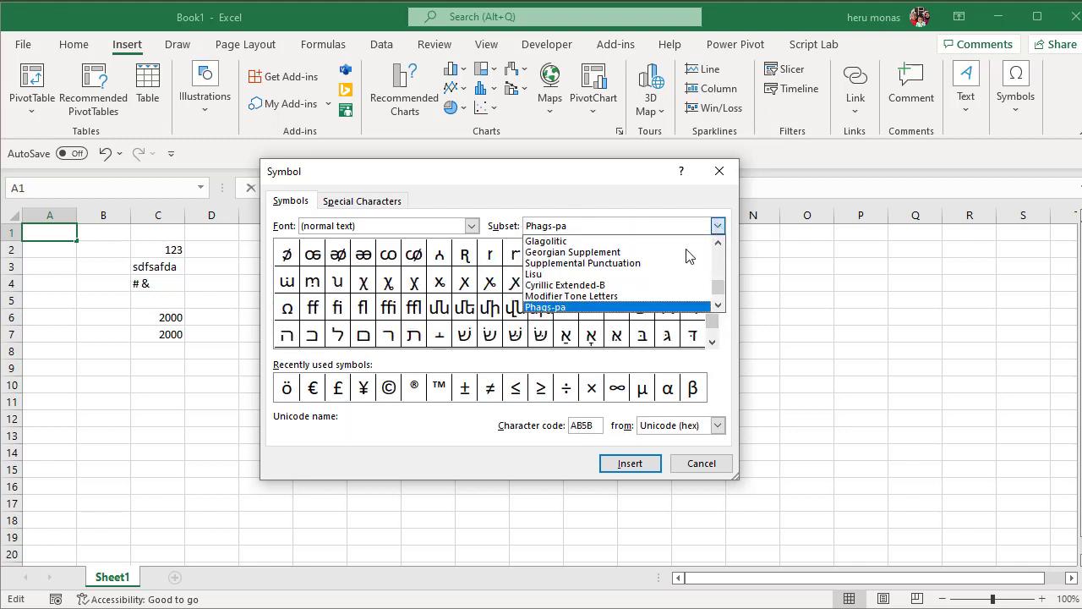
pyautogui.click(595, 279)
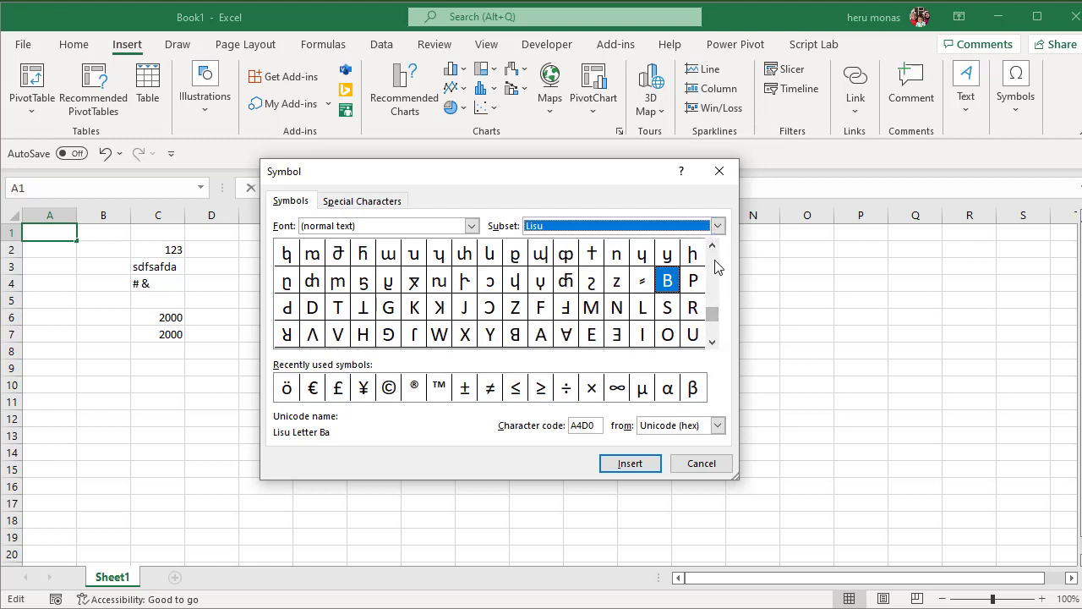
pyautogui.click(717, 226)
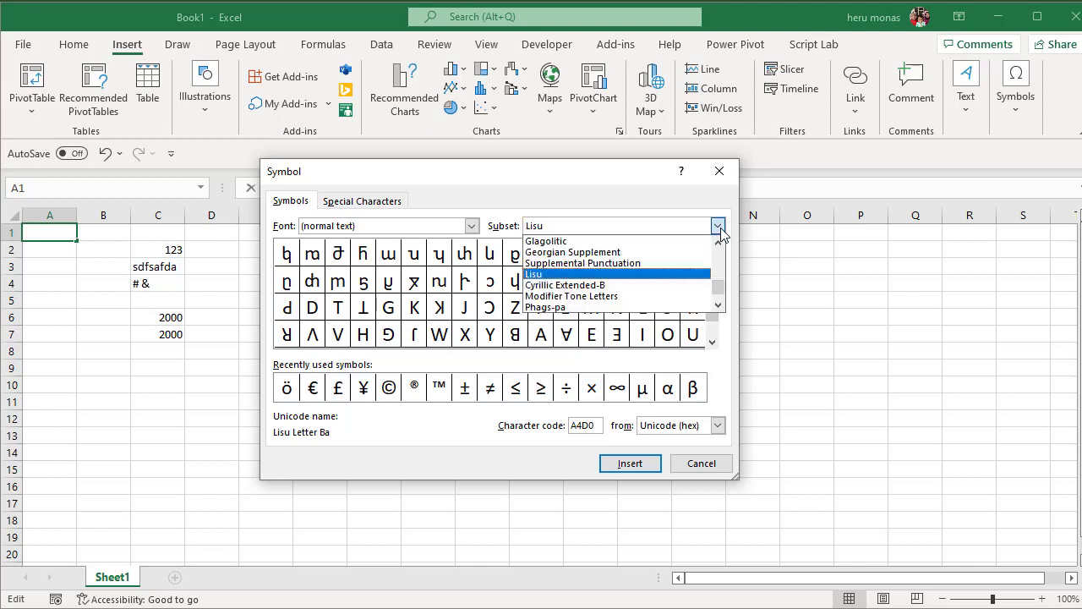
pyautogui.click(721, 337)
# Insert the @ symbol from Basic Latin and the ¥ symbol into cell A1, and close the Symbol dialog.
pyautogui.moveTo(715, 316); pyautogui.dragTo(710, 245)
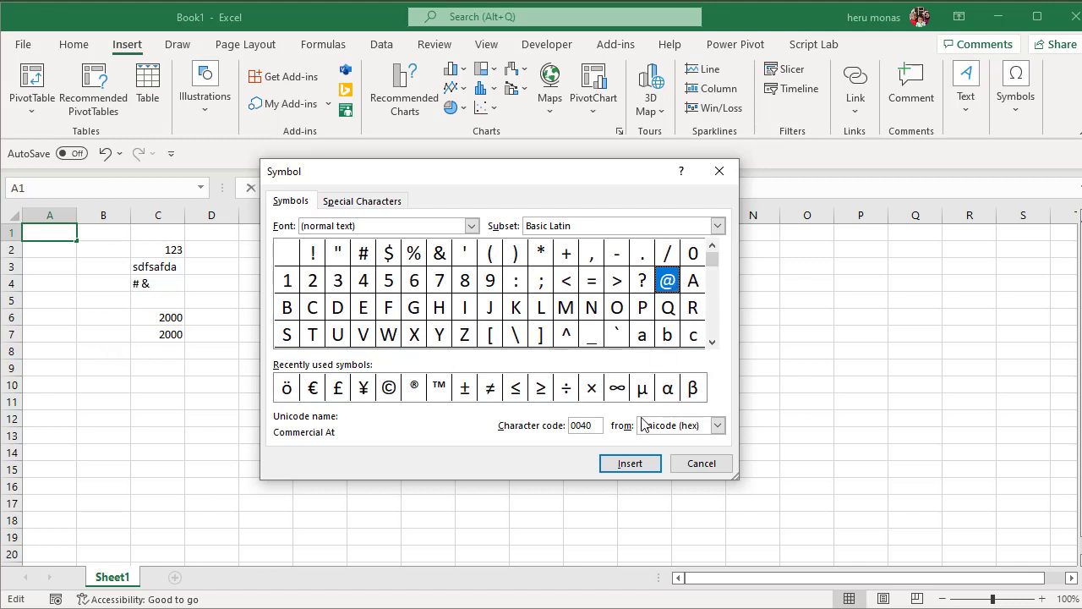
pyautogui.click(630, 465)
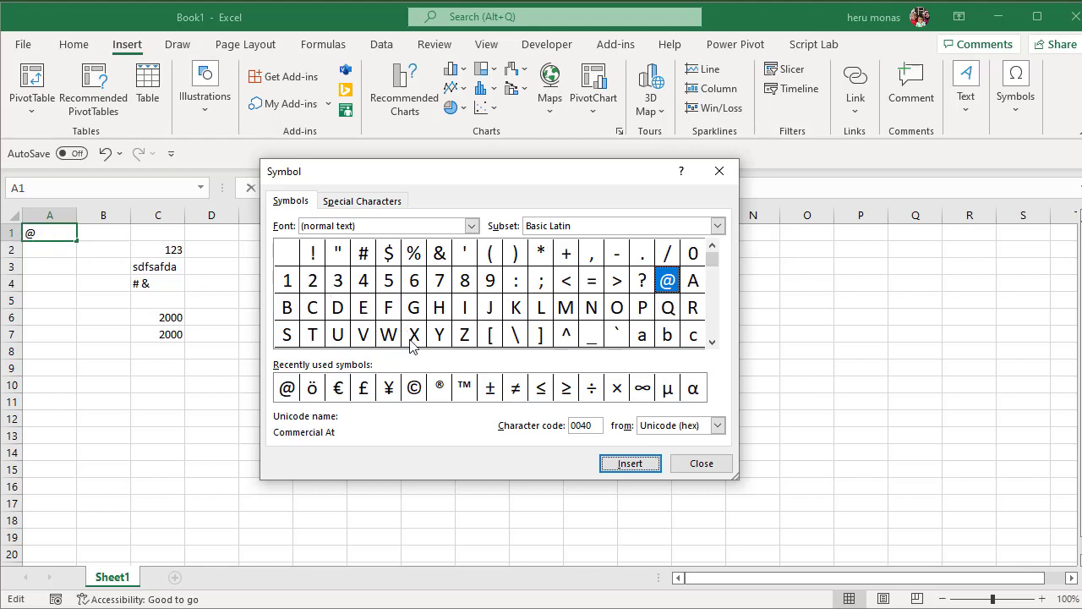
pyautogui.click(391, 393)
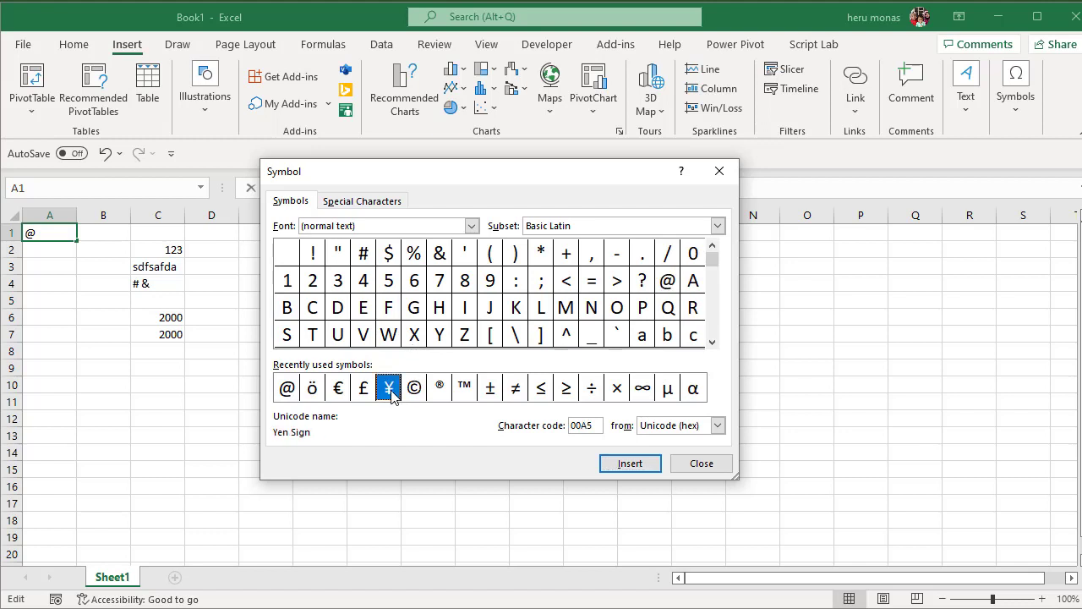
pyautogui.click(621, 465)
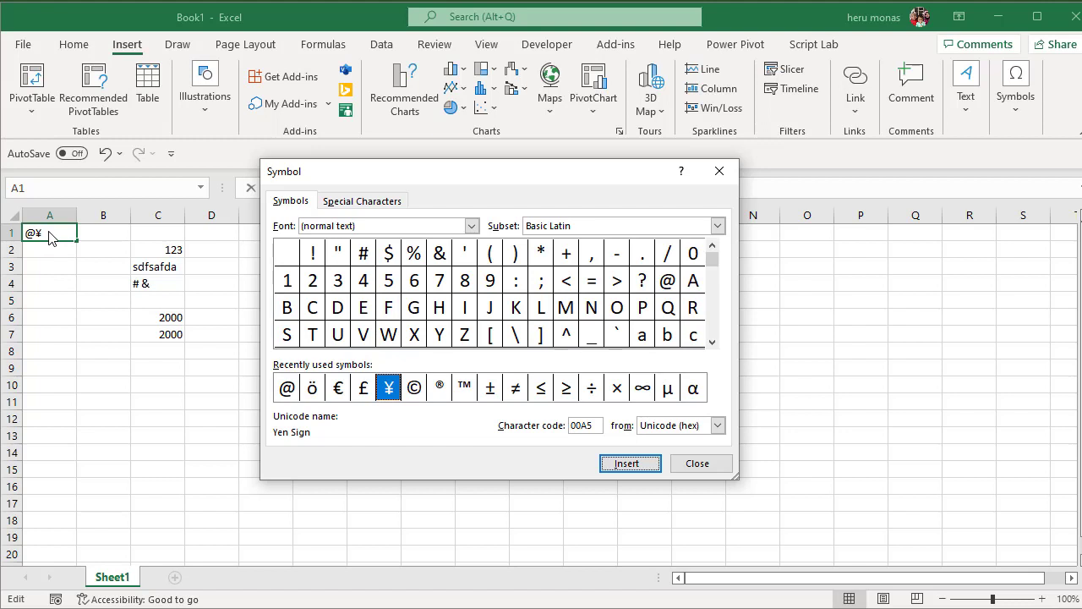
pyautogui.click(698, 464)
pyautogui.click(475, 399)
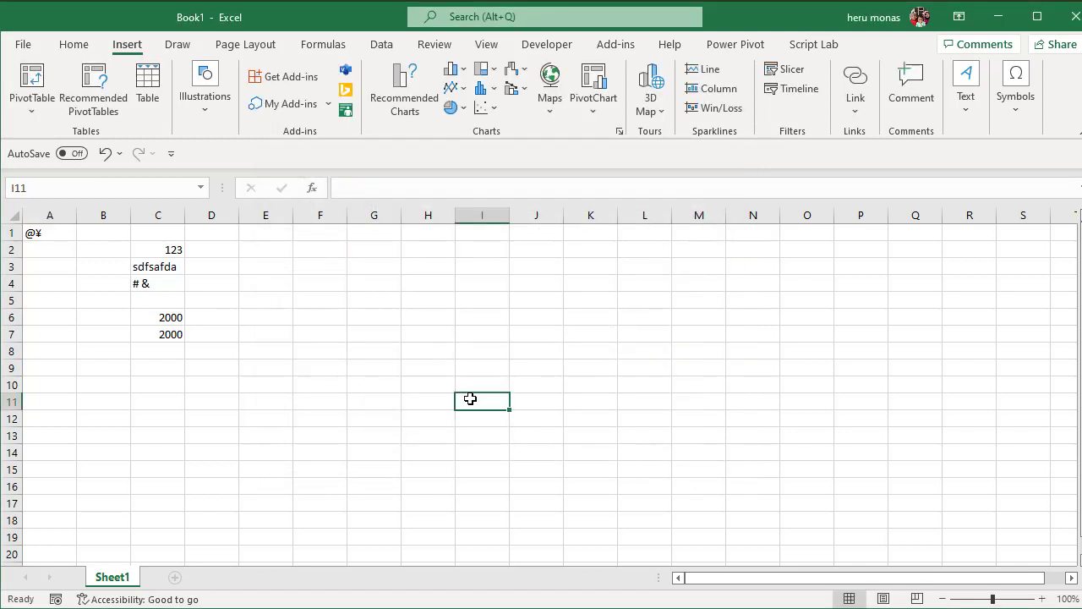
# Switch to the PDF book in the browser and read the page 11 tips about special characters and Unicode fonts.
pyautogui.moveTo(174, 318); pyautogui.dragTo(172, 334)
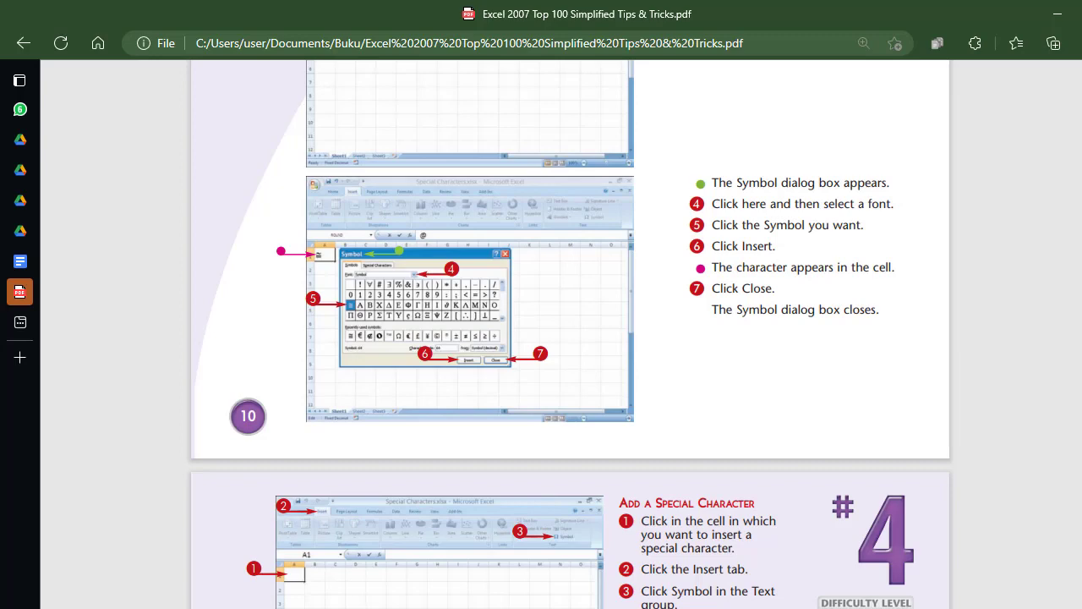
pyautogui.scroll(-15, 686, 246)
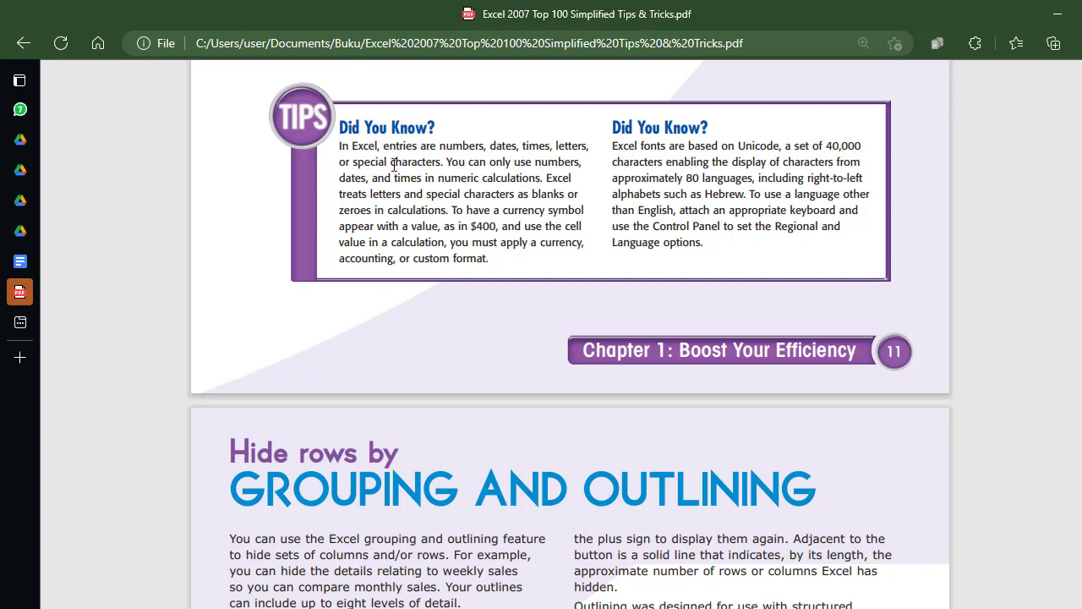
# Highlight the first Did You Know tip on page 11 of the PDF book and switch to the Excel worksheet.
pyautogui.moveTo(339, 145); pyautogui.dragTo(490, 259)
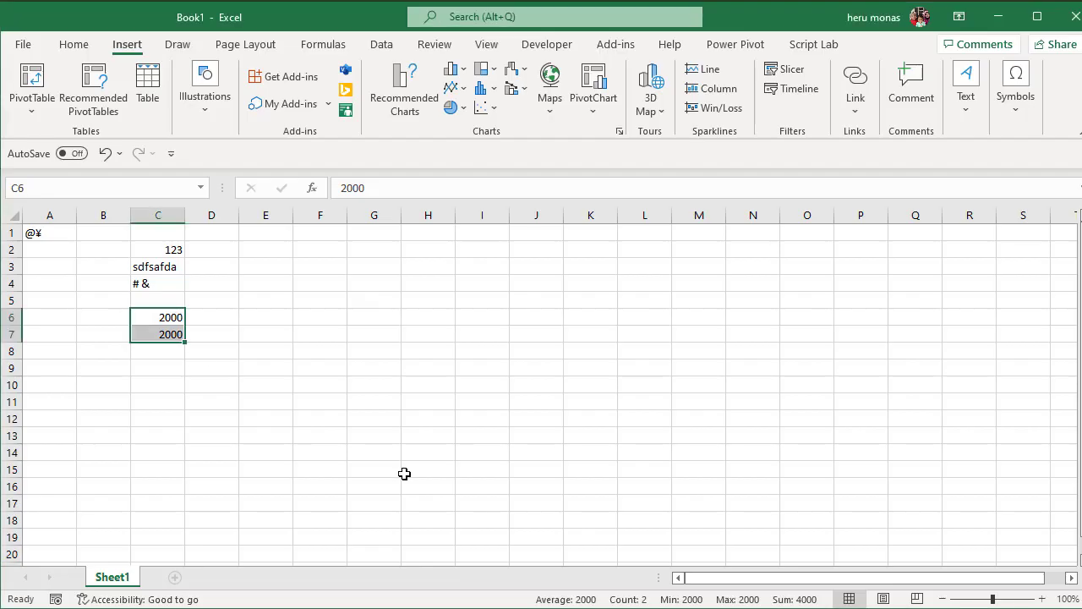
pyautogui.click(357, 448)
pyautogui.click(255, 337)
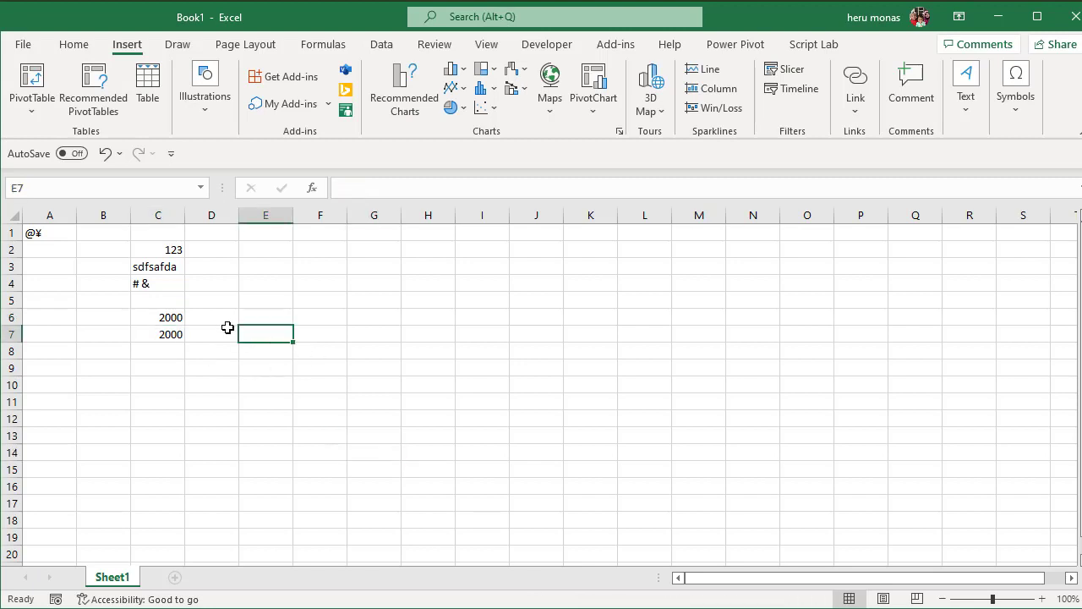
# Enter 2 in cell D6 and calculate the product in E6 with the formula =C6*D6.
pyautogui.click(223, 319)
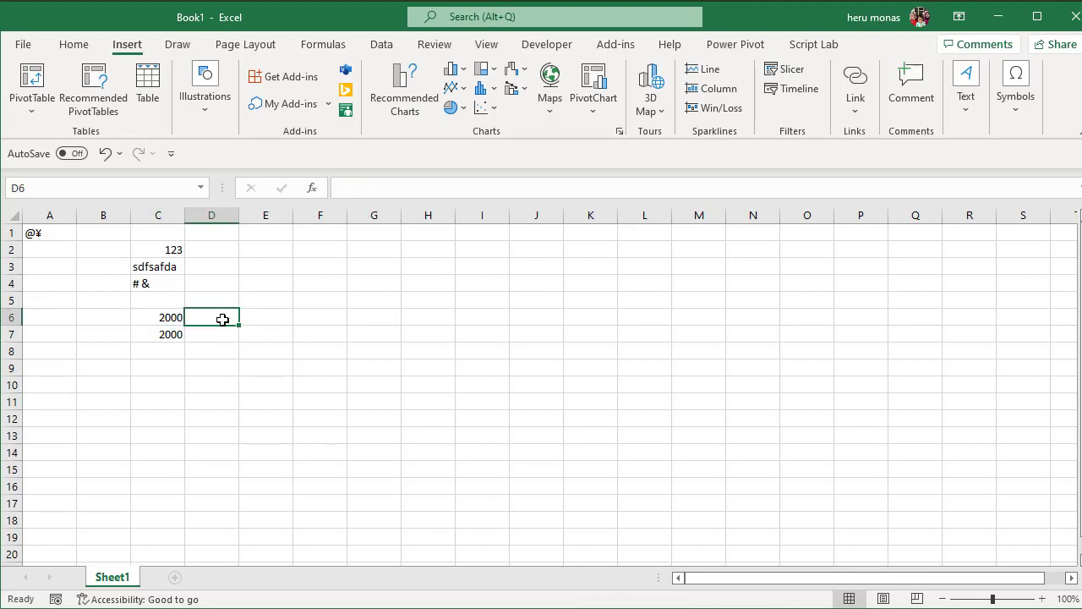
pyautogui.write('2')
pyautogui.press('Tab')
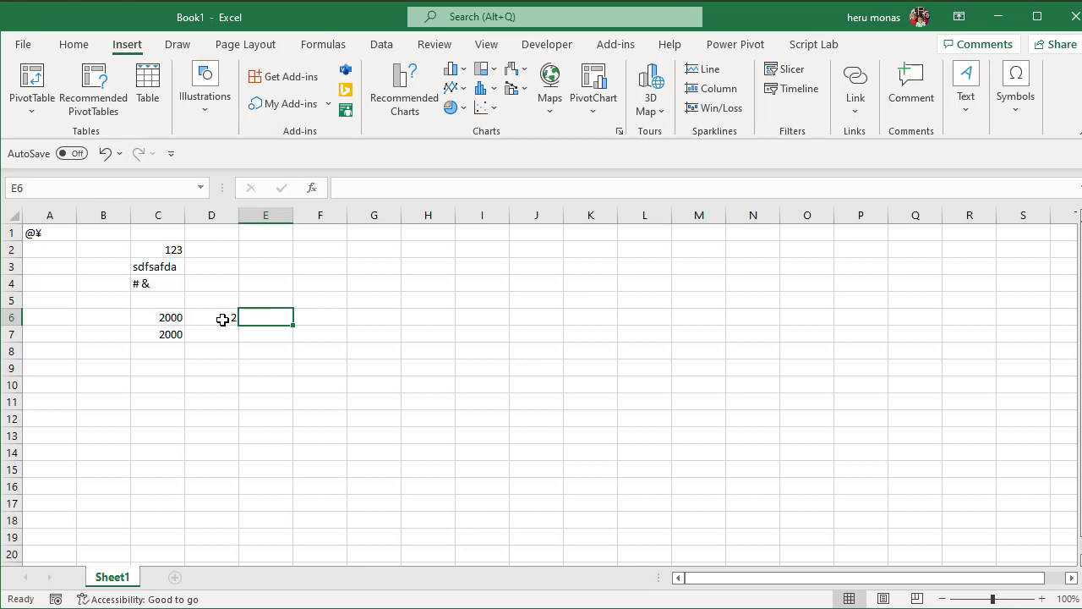
pyautogui.write('=')
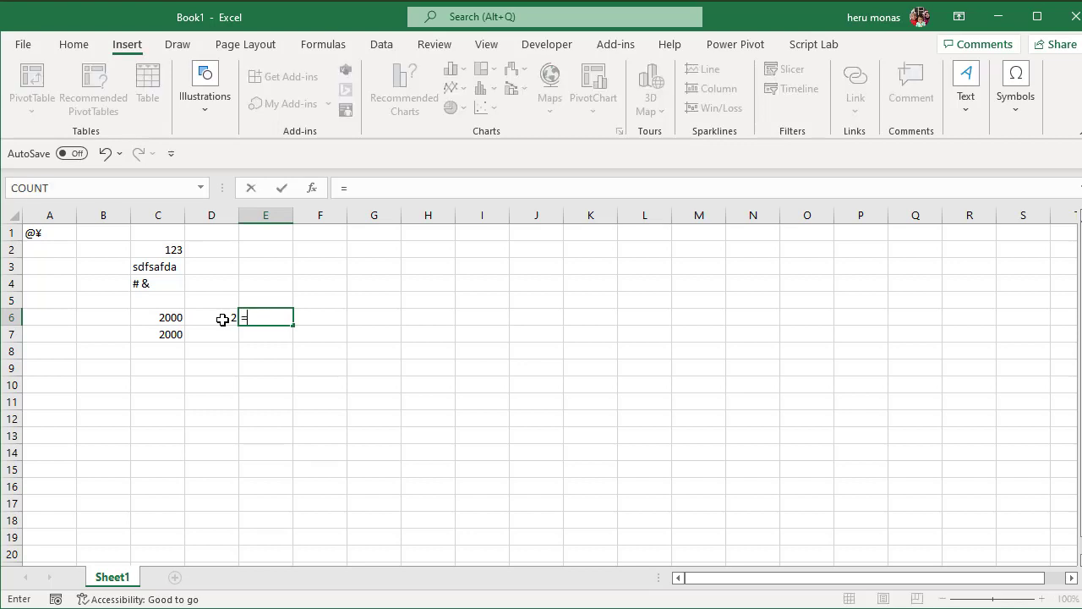
pyautogui.press('Left')
pyautogui.press('Left')
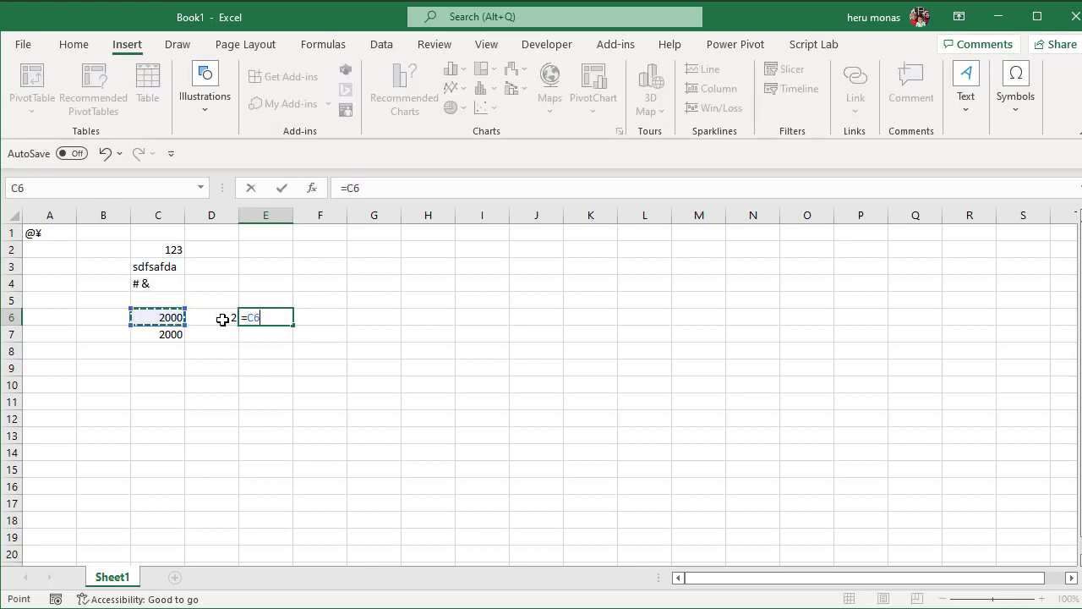
pyautogui.write('*')
pyautogui.click(222, 319)
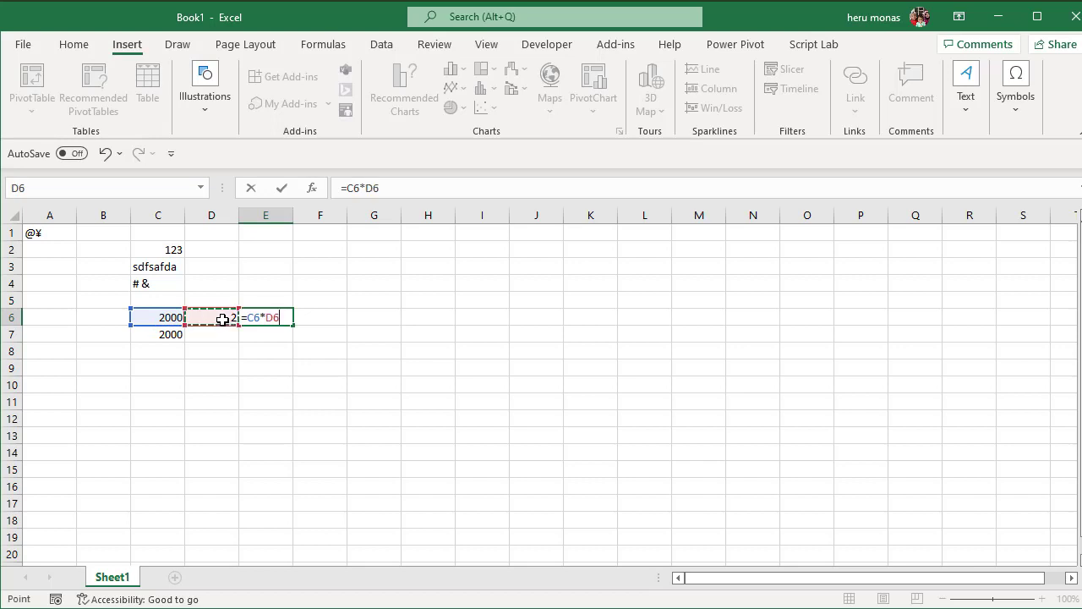
pyautogui.press('Return')
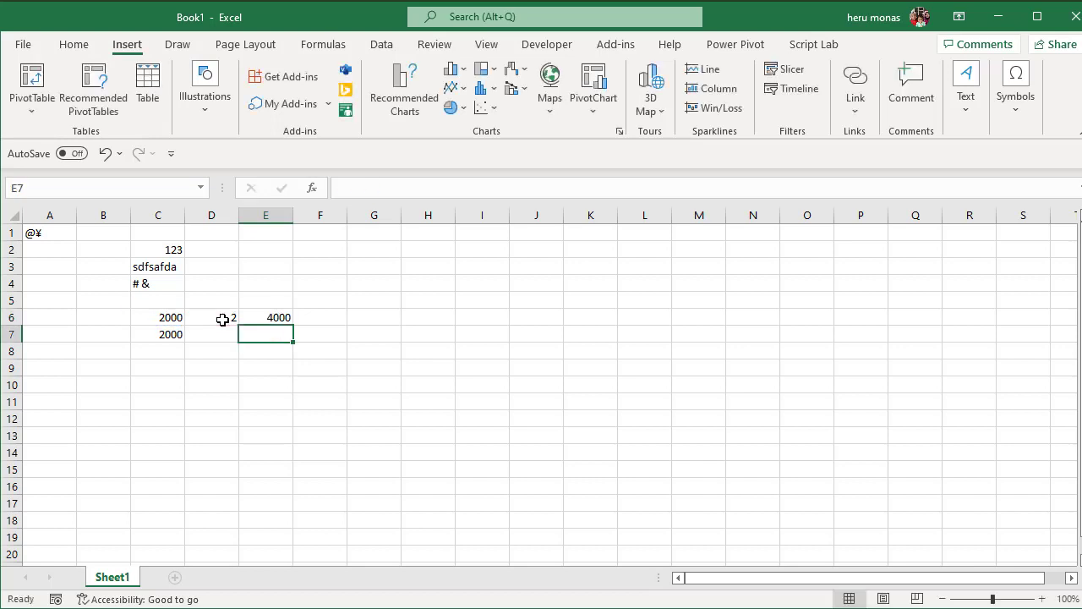
# Insert the ¥ symbol in front of the 2000 in cell C7 and close the Symbol dialog.
pyautogui.doubleClick(160, 336)
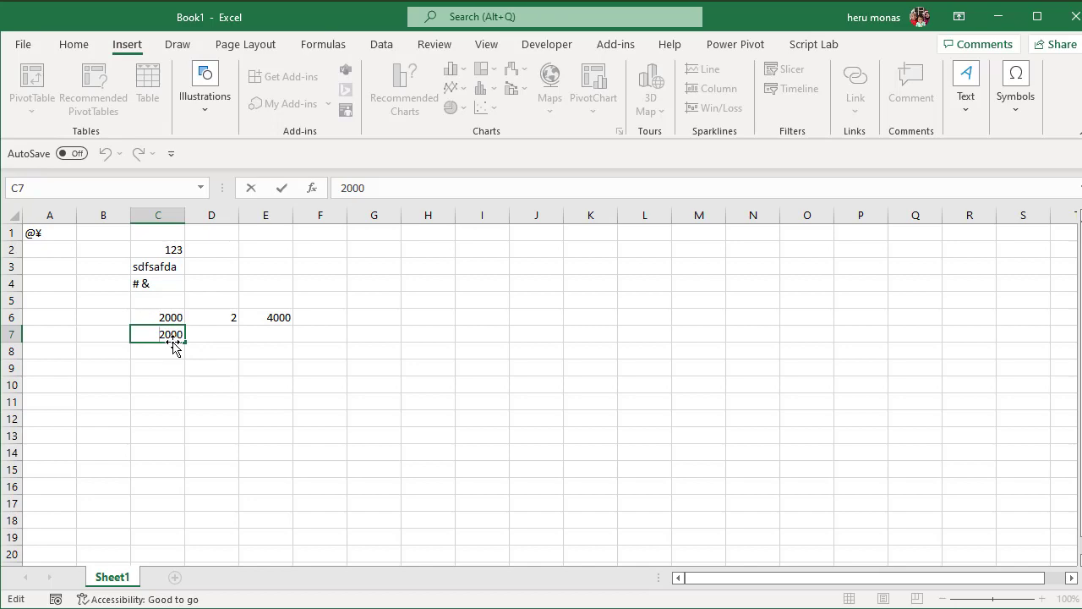
pyautogui.click(1015, 118)
pyautogui.click(1057, 169)
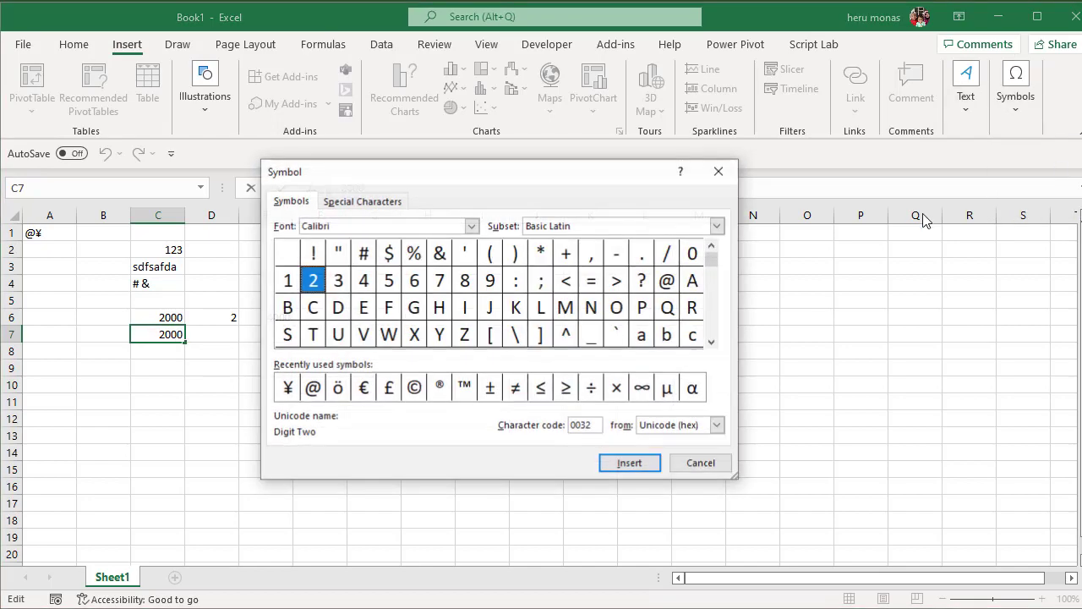
pyautogui.click(289, 389)
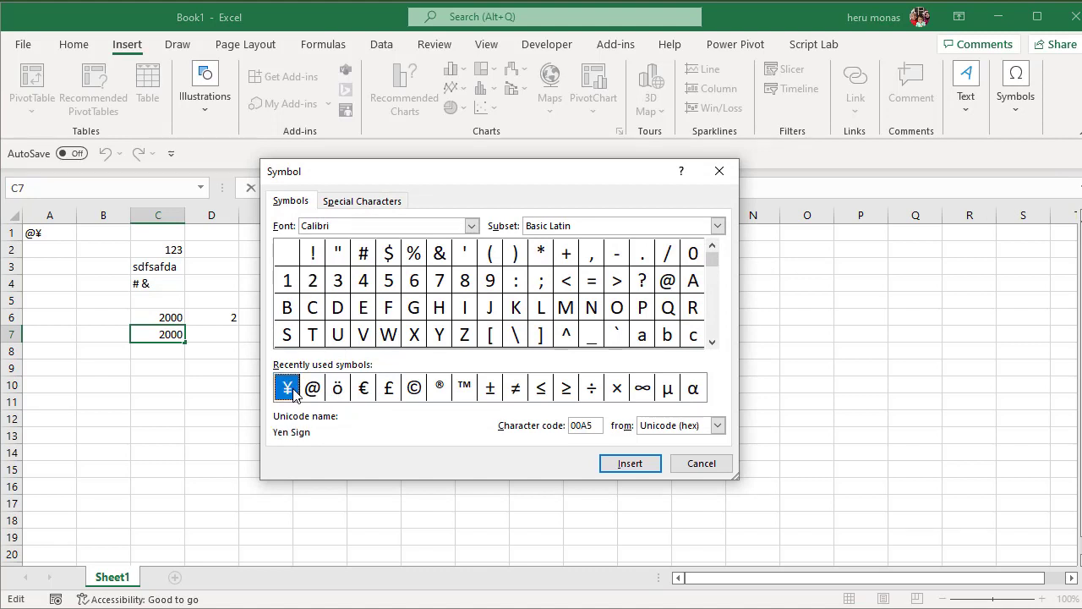
pyautogui.click(613, 464)
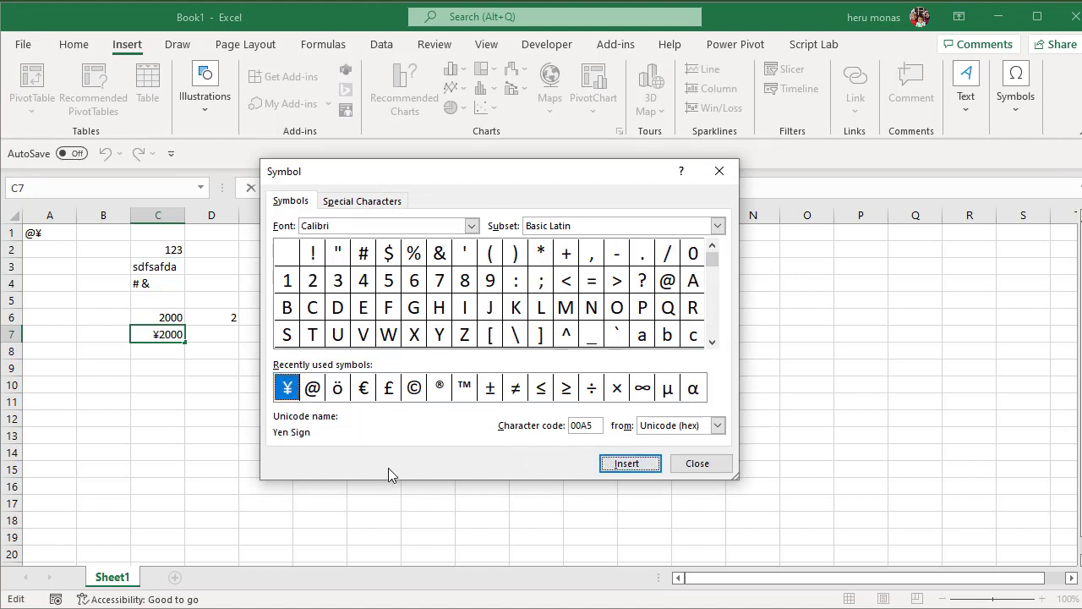
pyautogui.click(699, 463)
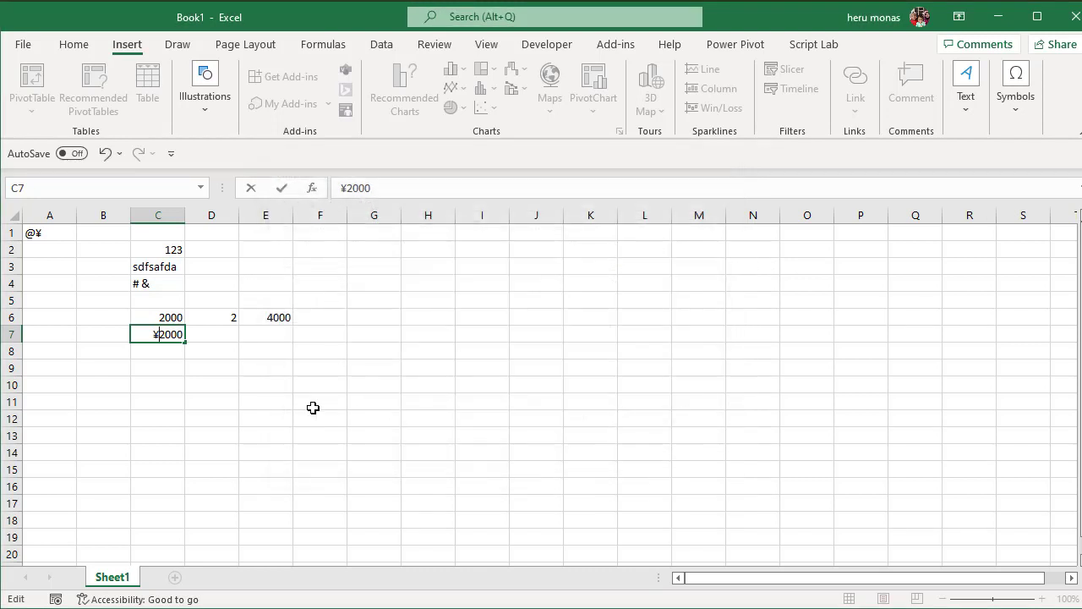
# Enter 2 in cell D7 and multiply the ¥2000 entry by it in E7 with the formula =C7*D7.
pyautogui.click(226, 339)
pyautogui.write('2')
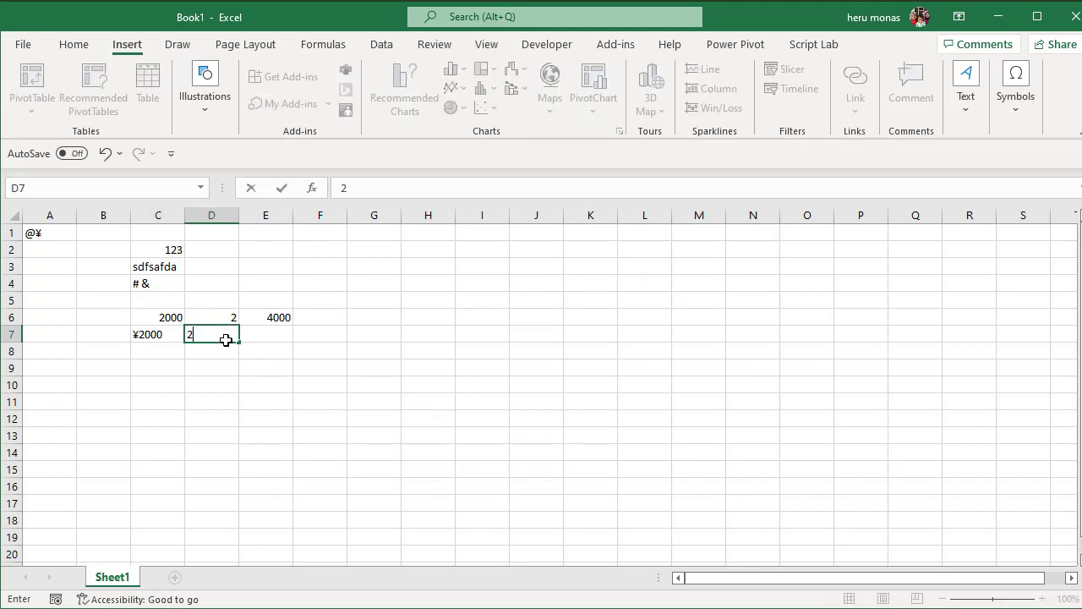
pyautogui.moveTo(269, 343); pyautogui.dragTo(269, 341)
pyautogui.click(269, 340)
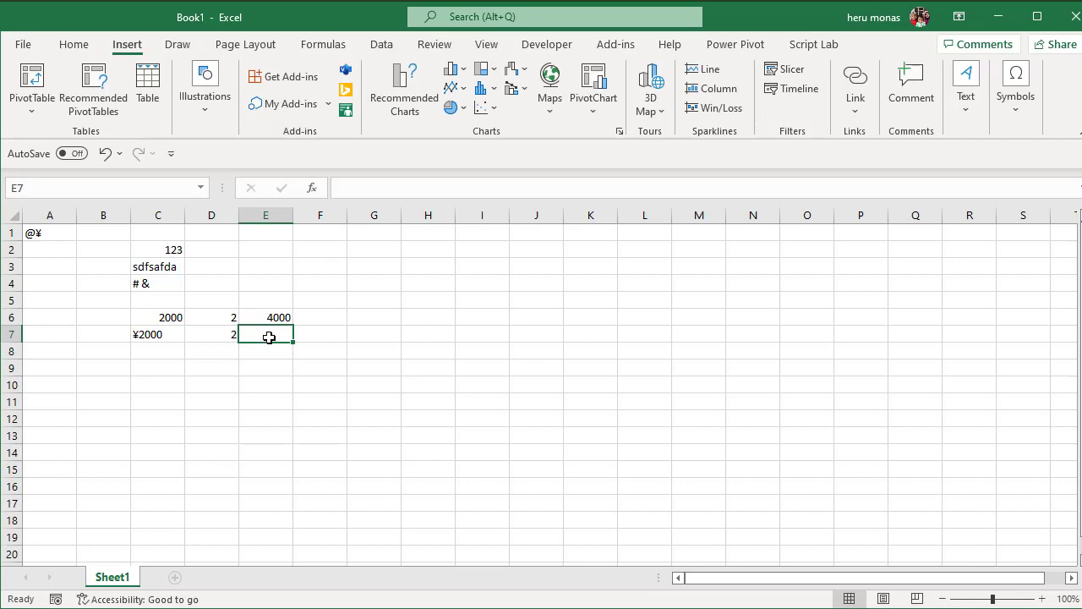
pyautogui.write('=')
pyautogui.click(169, 335)
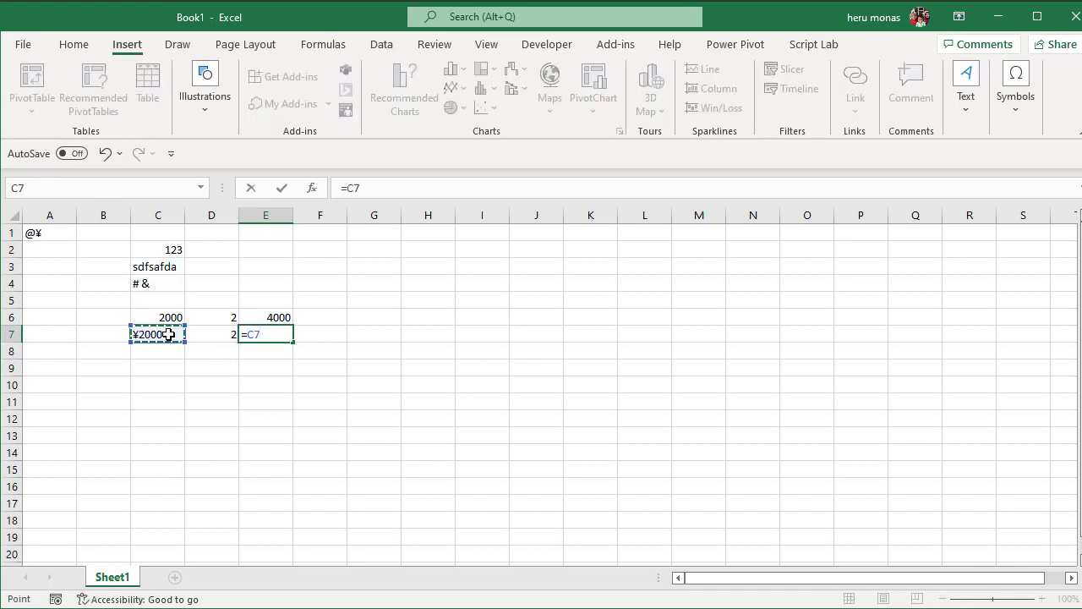
pyautogui.write('*')
pyautogui.click(199, 335)
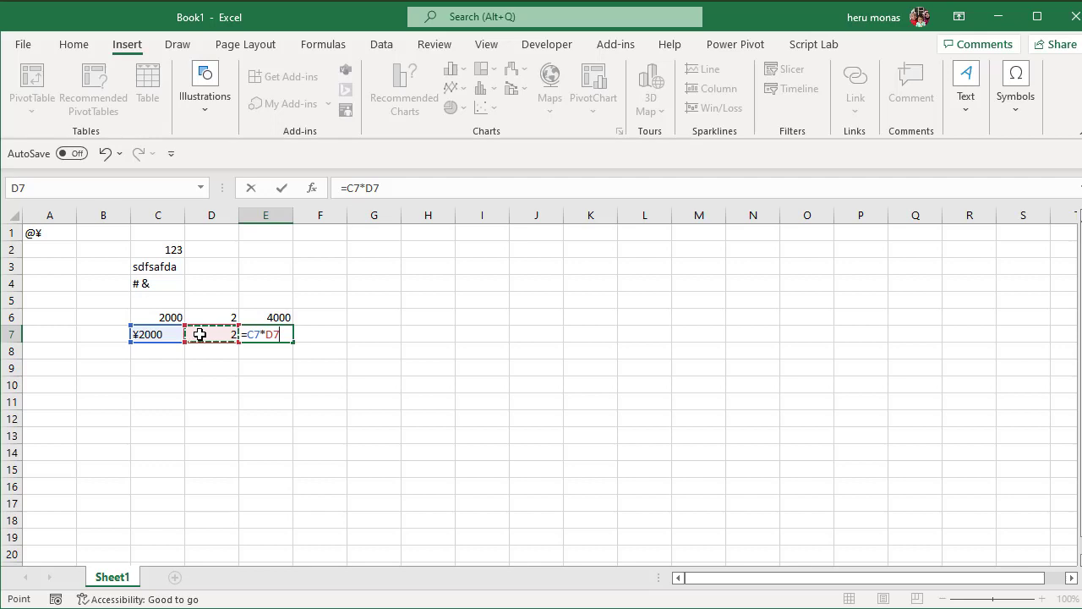
pyautogui.press('Return')
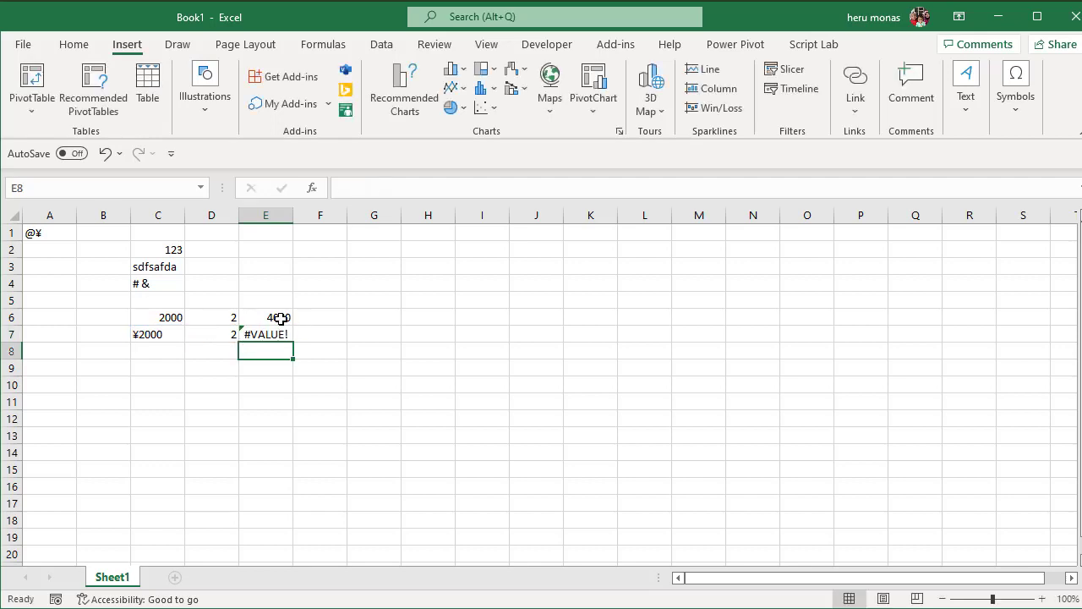
# Examine the contents of cells C7 and D7 and display the available symbol insertion options.
pyautogui.click(140, 335)
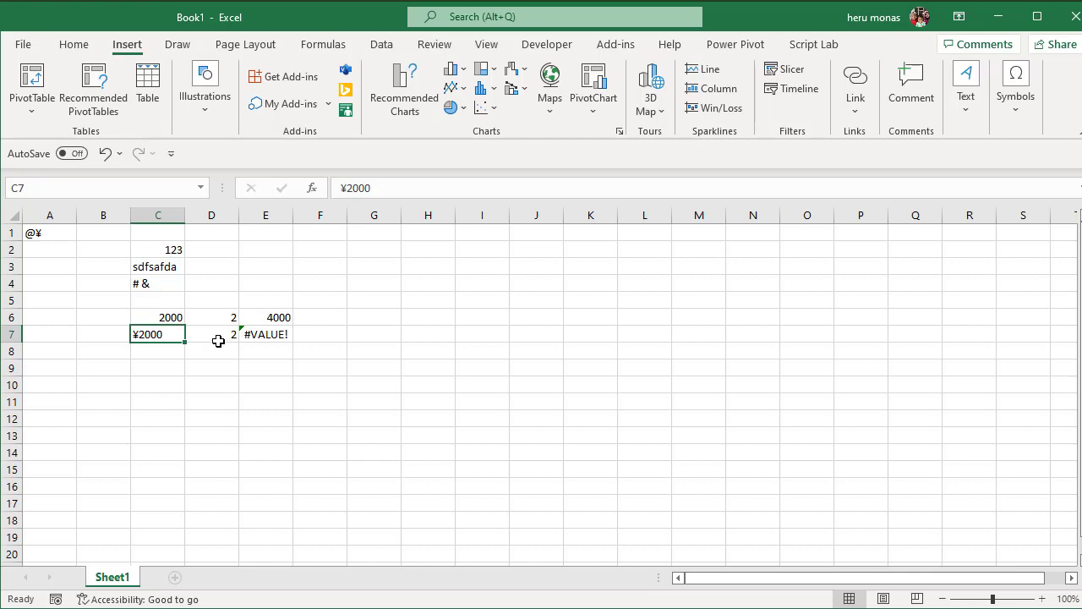
pyautogui.click(226, 335)
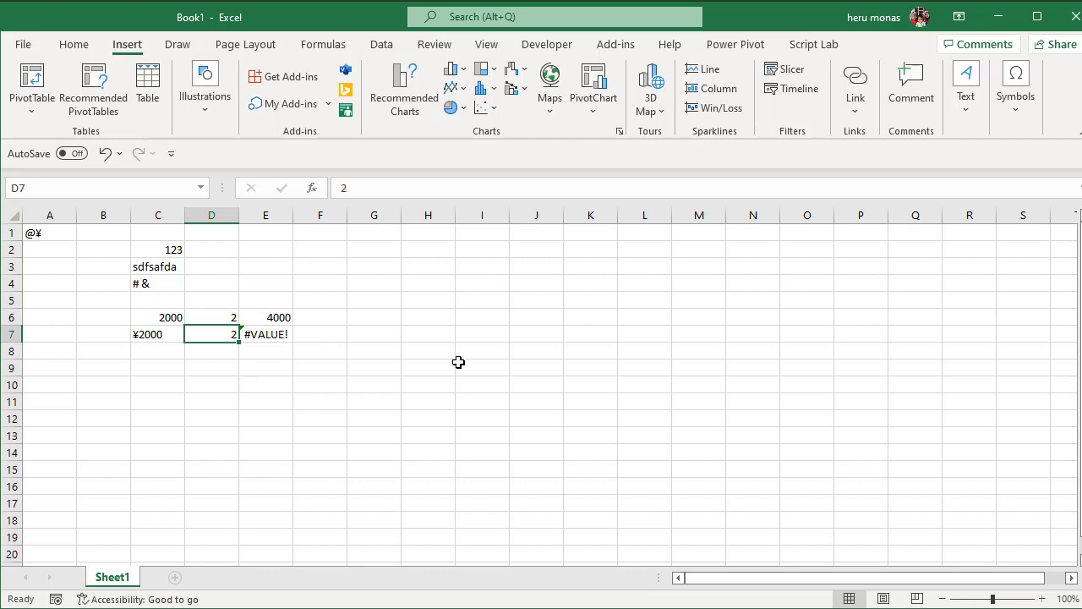
pyautogui.click(1017, 112)
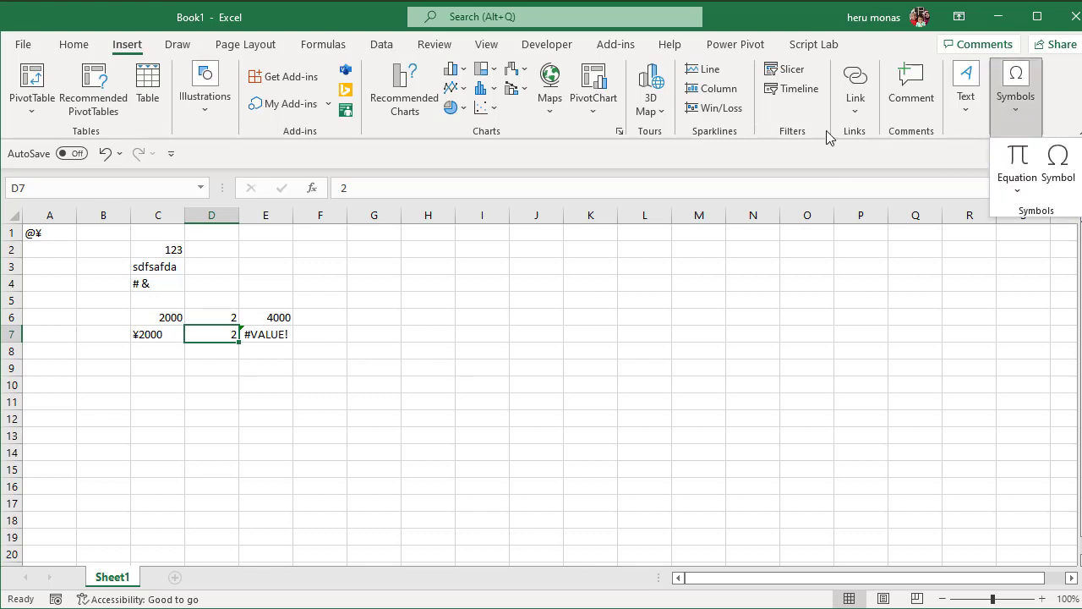
# Open the Symbol dialog for cell G2, move it clear of the data, and browse the symbols to Latin Extended-B.
pyautogui.click(394, 254)
pyautogui.click(392, 251)
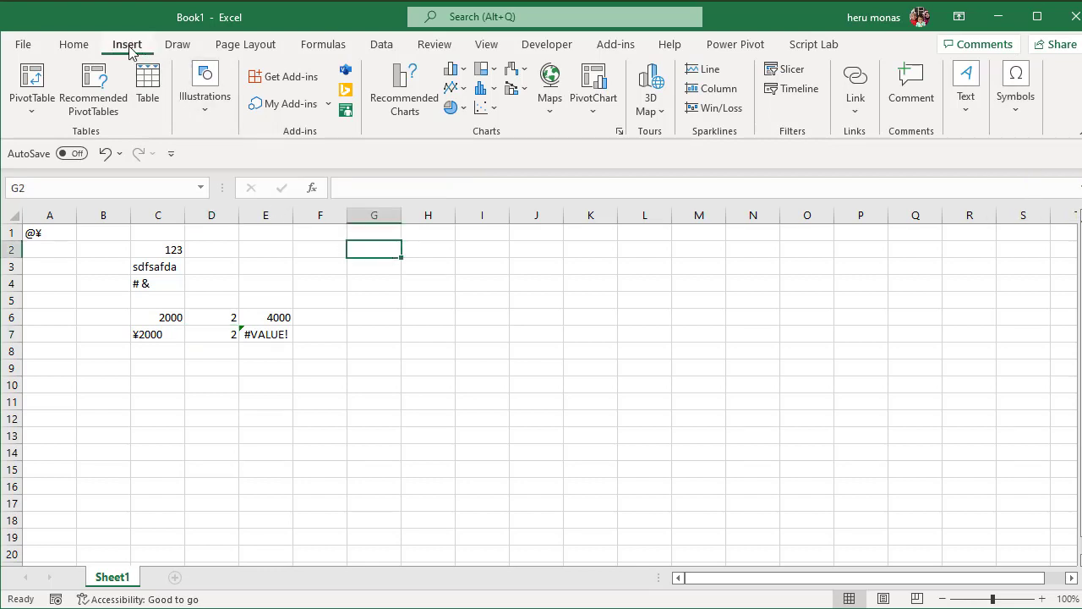
pyautogui.click(1021, 110)
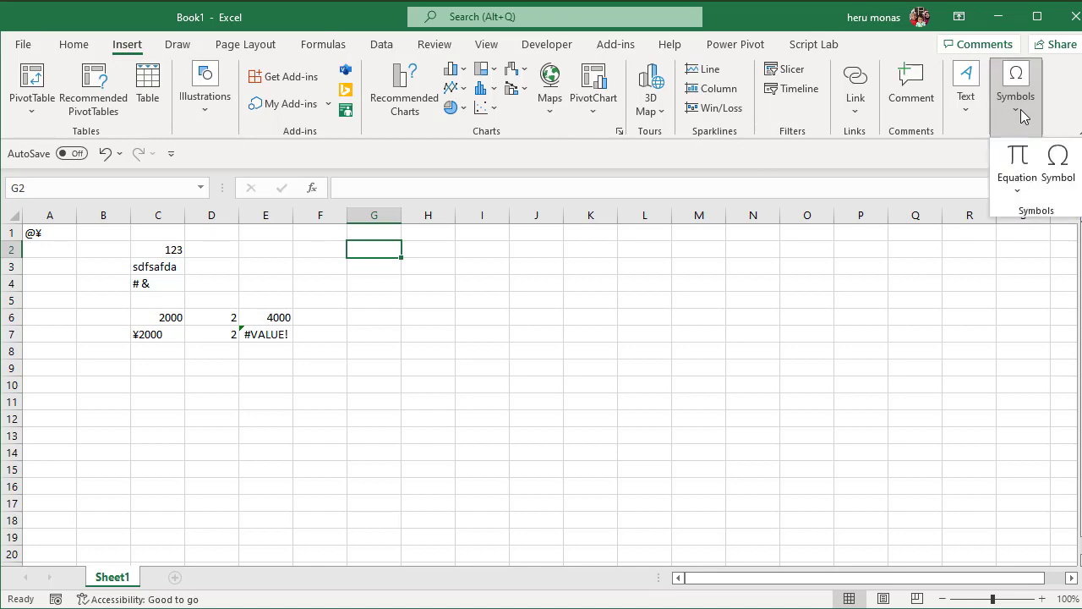
pyautogui.click(1058, 162)
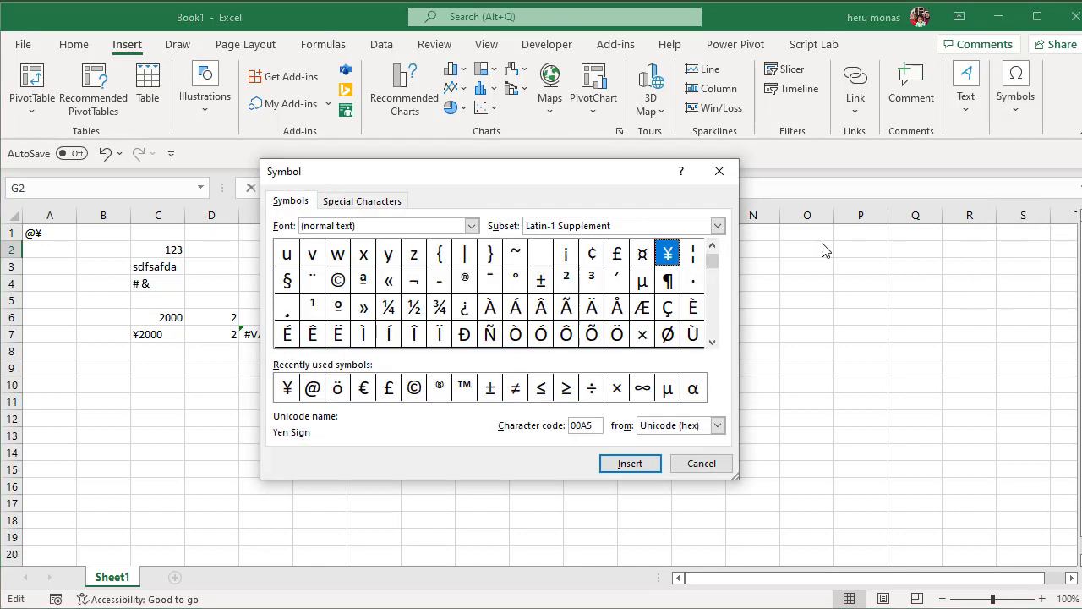
pyautogui.moveTo(580, 177); pyautogui.dragTo(754, 173)
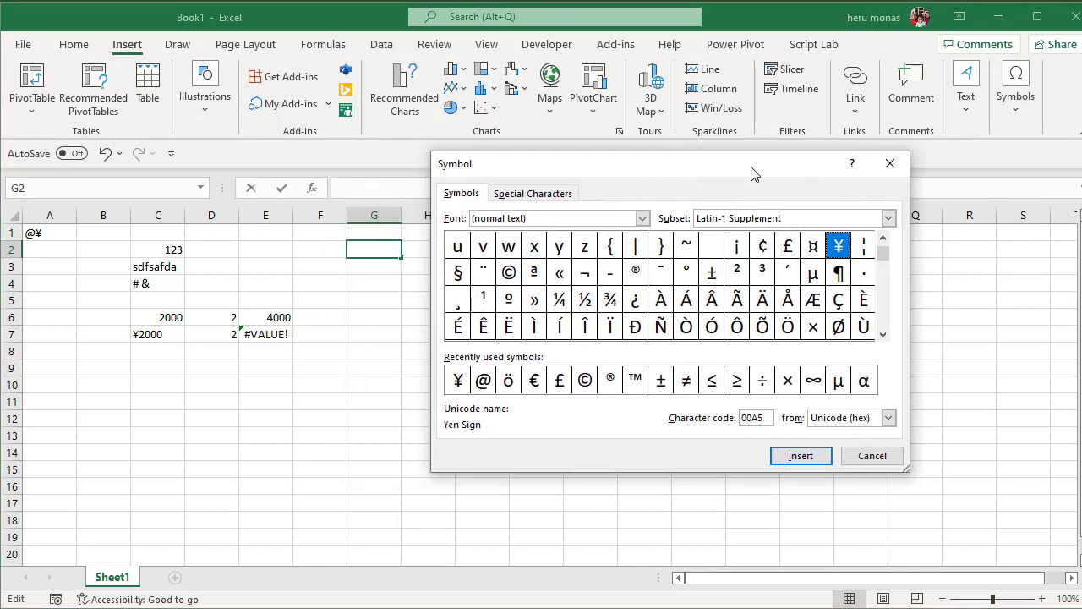
pyautogui.click(883, 334)
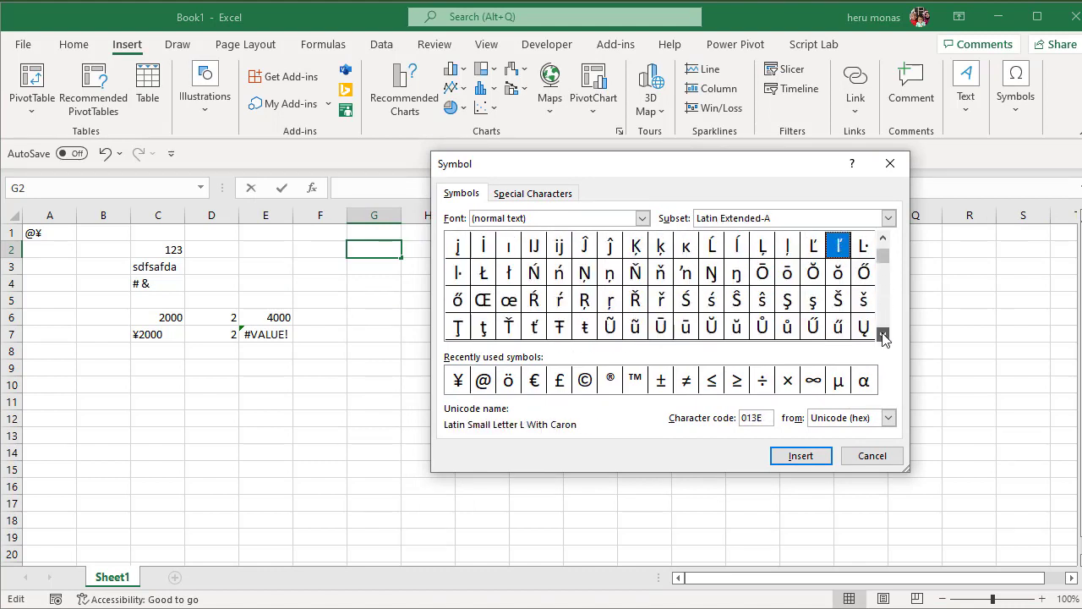
pyautogui.moveTo(883, 335); pyautogui.dragTo(884, 337)
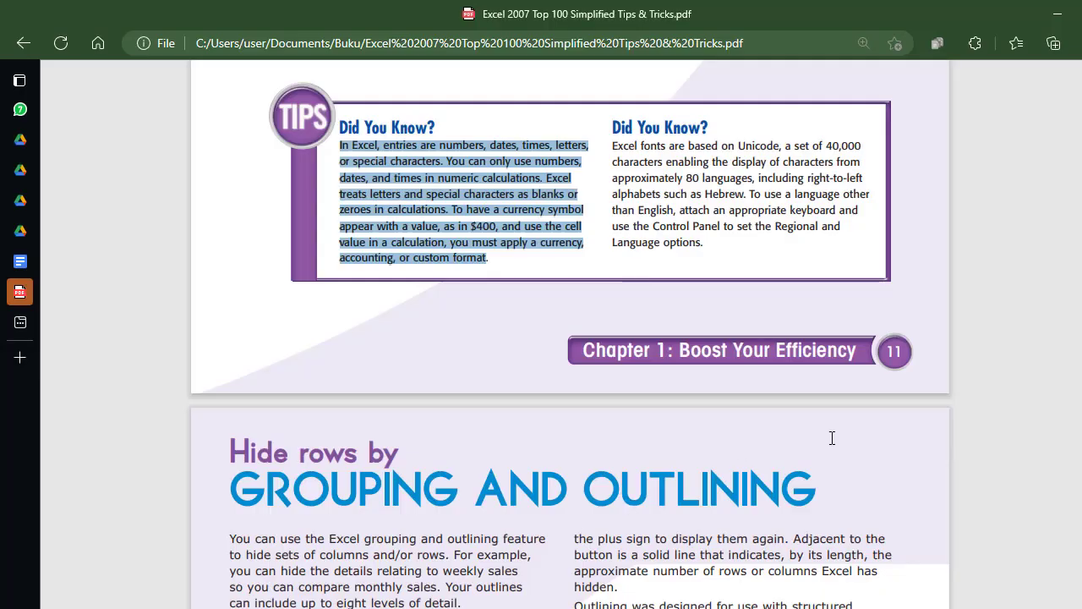
# Switch to the PDF book and review the Add a Special Character and Add a Symbol instructions on pages 11 and 10.
pyautogui.scroll(8, 571, 338)
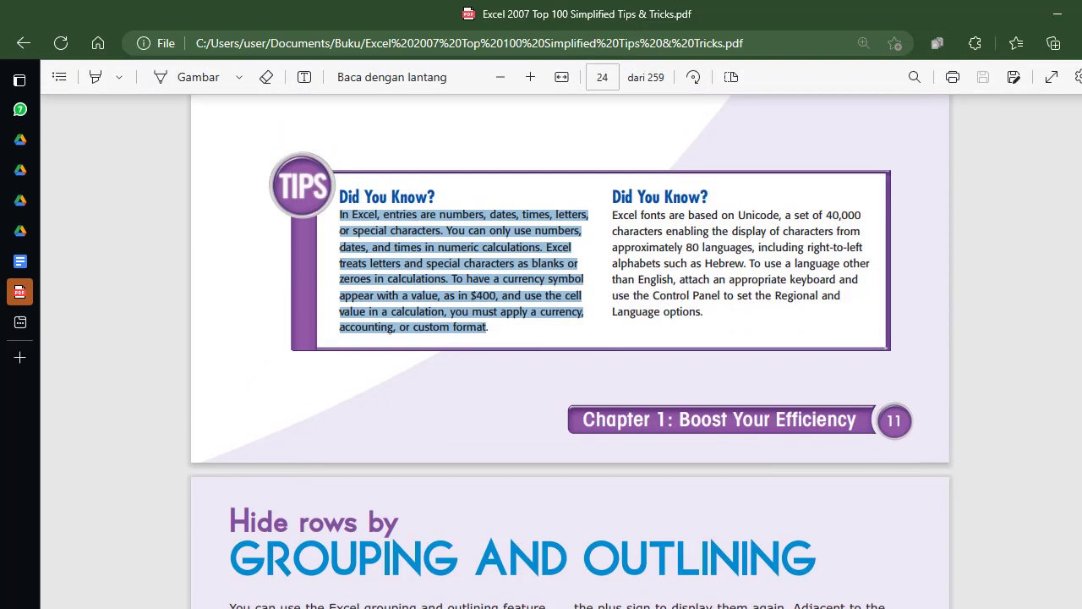
pyautogui.scroll(1, 571, 351)
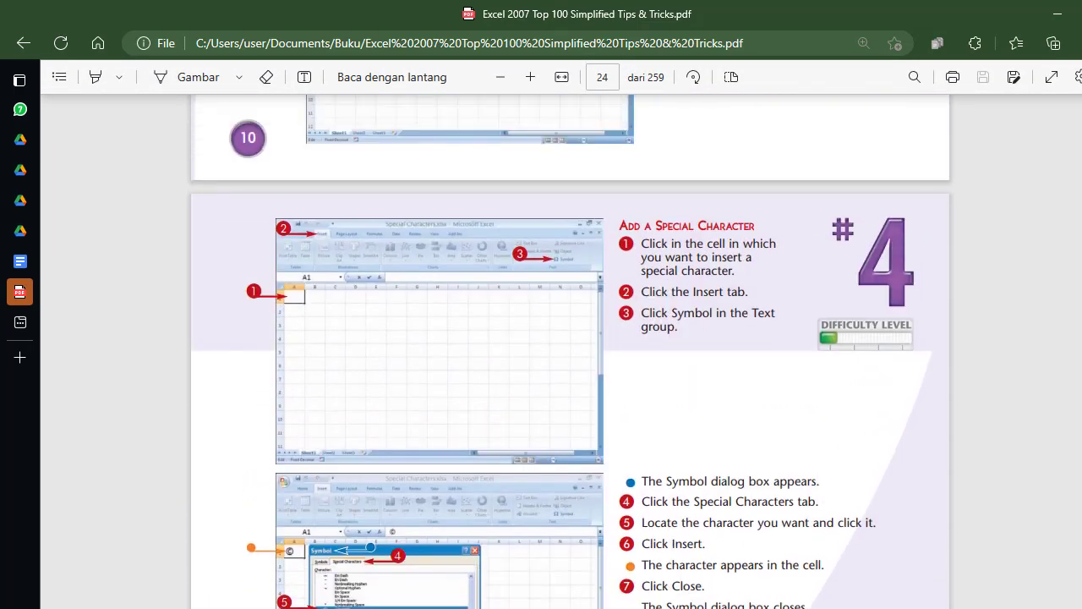
pyautogui.scroll(6, 571, 352)
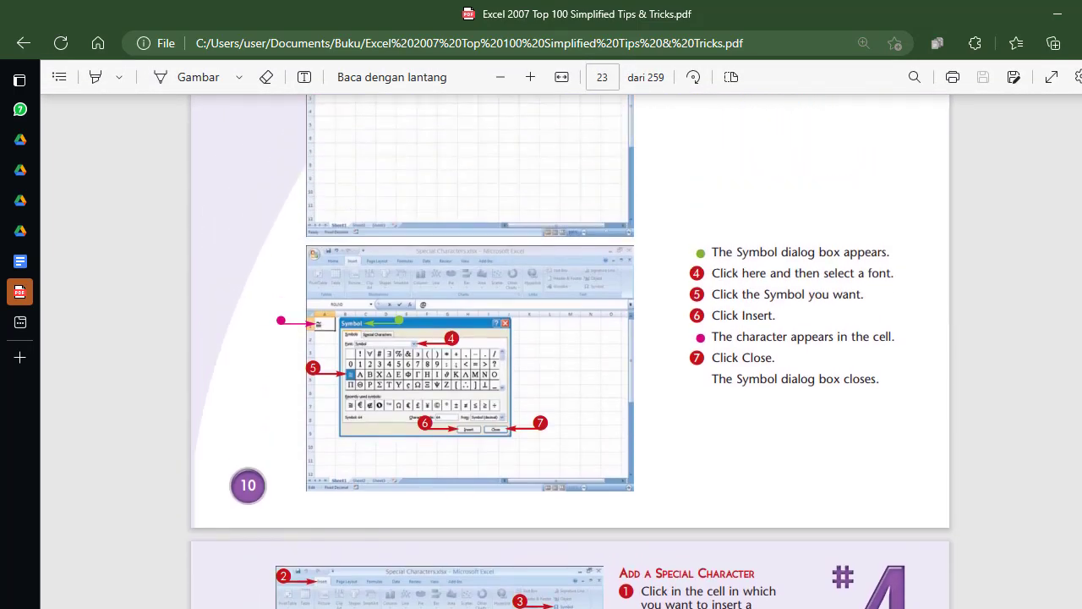
pyautogui.scroll(1, 571, 352)
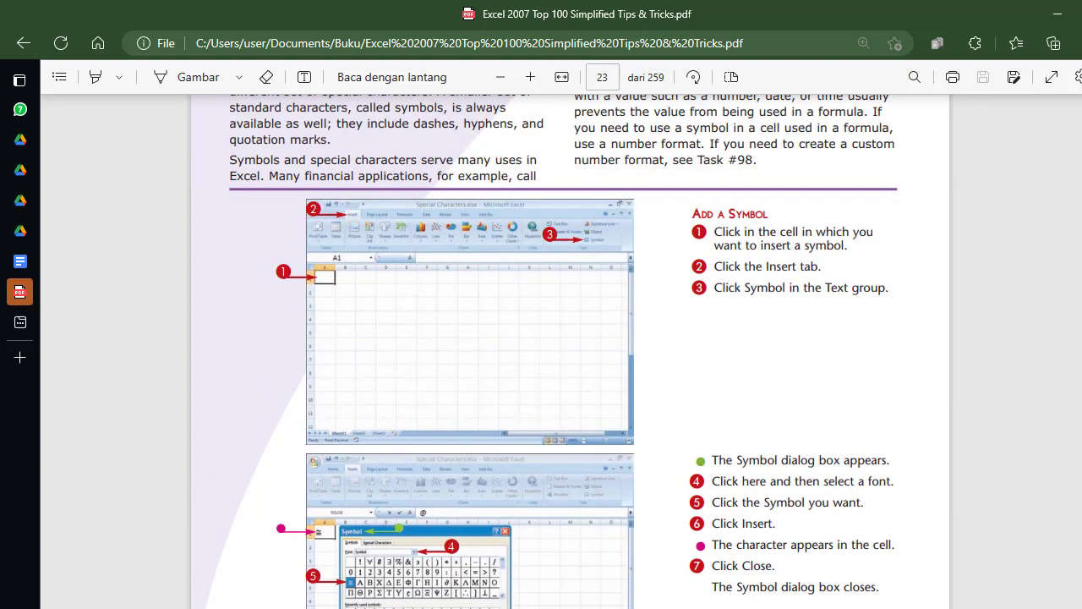
# Check the Symbol dialog in Excel again and return to the PDF book at its cover page.
pyautogui.hotkey('alt', 'Tab')
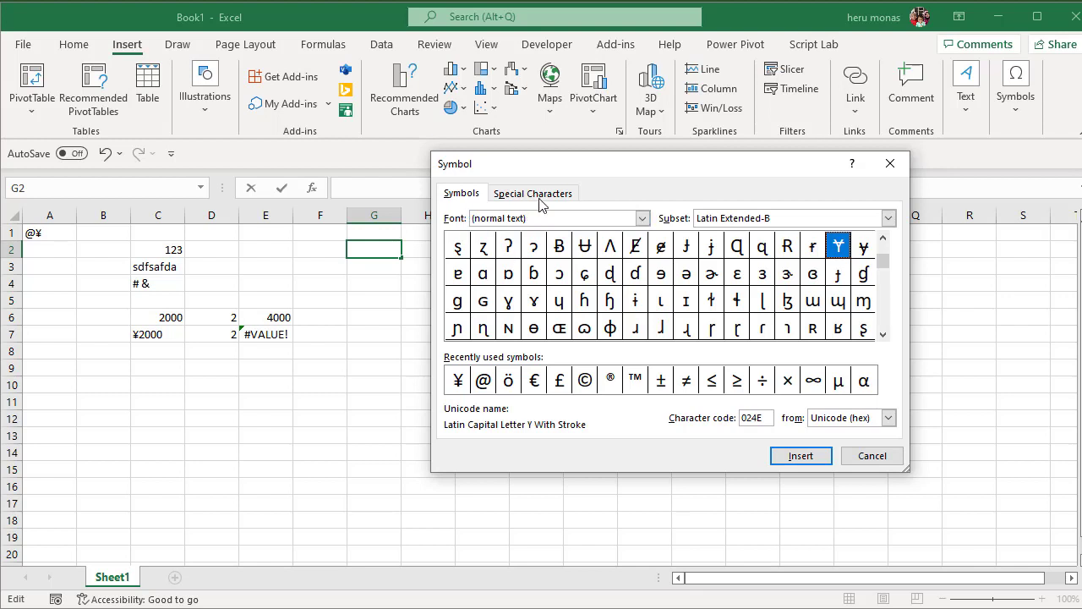
pyautogui.hotkey('alt', 'Tab')
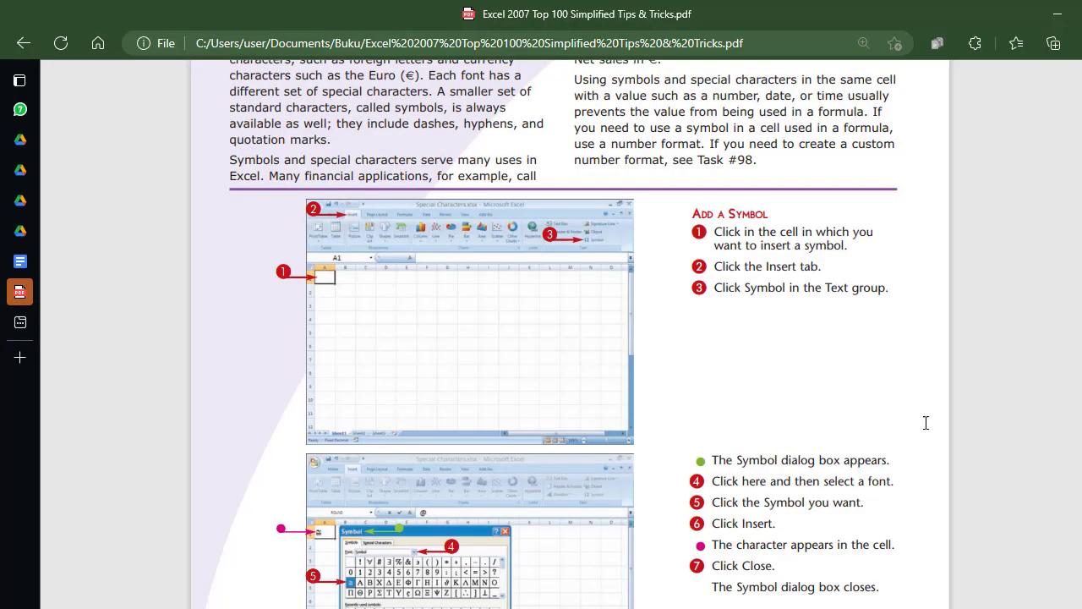
pyautogui.press('Home')
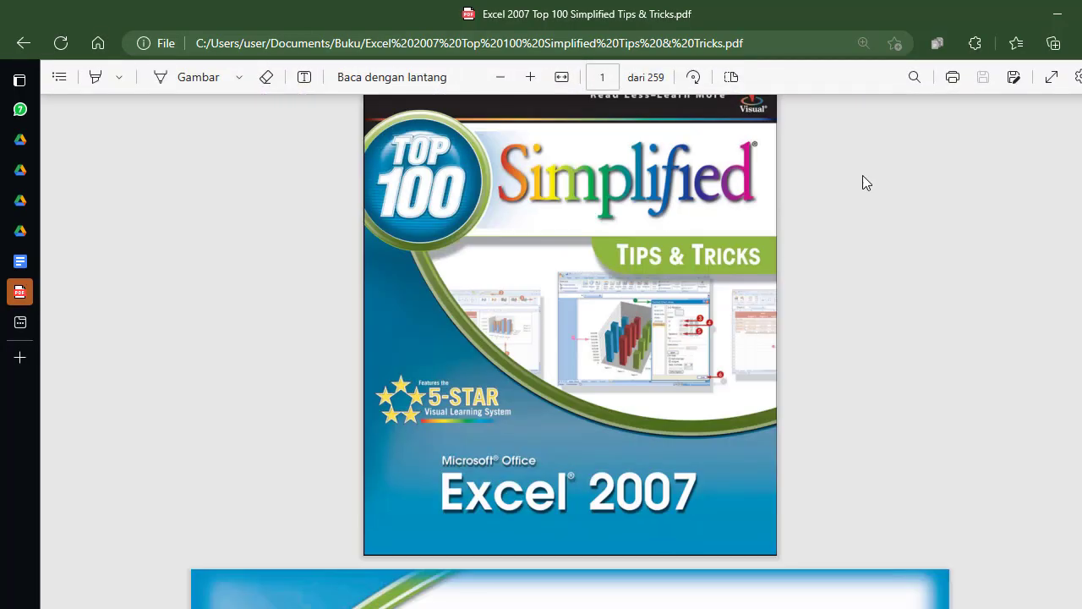